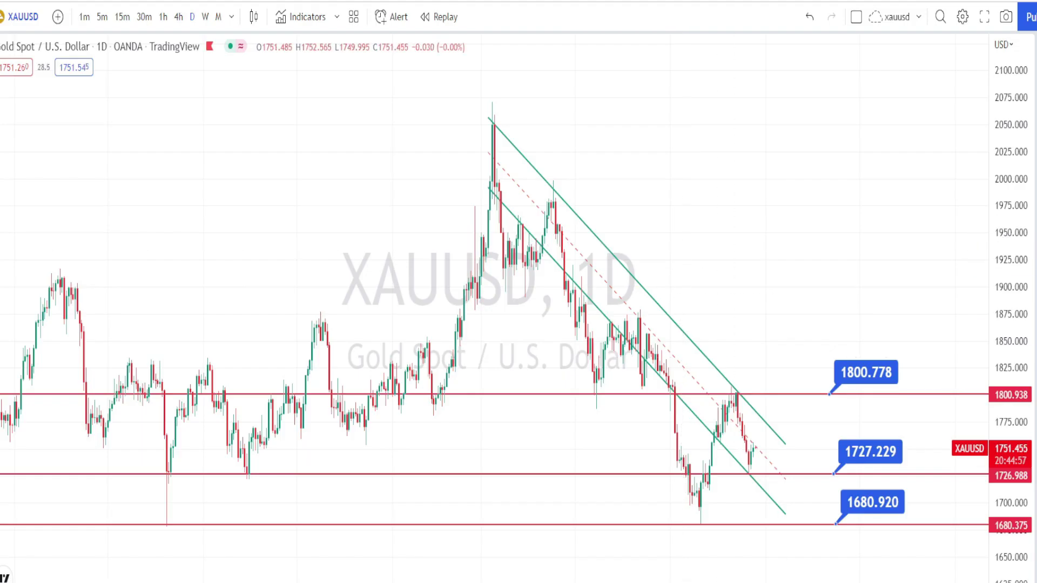
# - Trace gold's price swings freehand from the 2050 peak down the channel to the latest candles
pyautogui.moveTo(492, 124)
pyautogui.mouseDown()
pyautogui.moveTo(493, 286)
pyautogui.moveTo(546, 203)
pyautogui.moveTo(607, 390)
pyautogui.moveTo(640, 314)
pyautogui.moveTo(699, 503)
pyautogui.moveTo(734, 400)
pyautogui.moveTo(751, 479)
pyautogui.mouseUp()
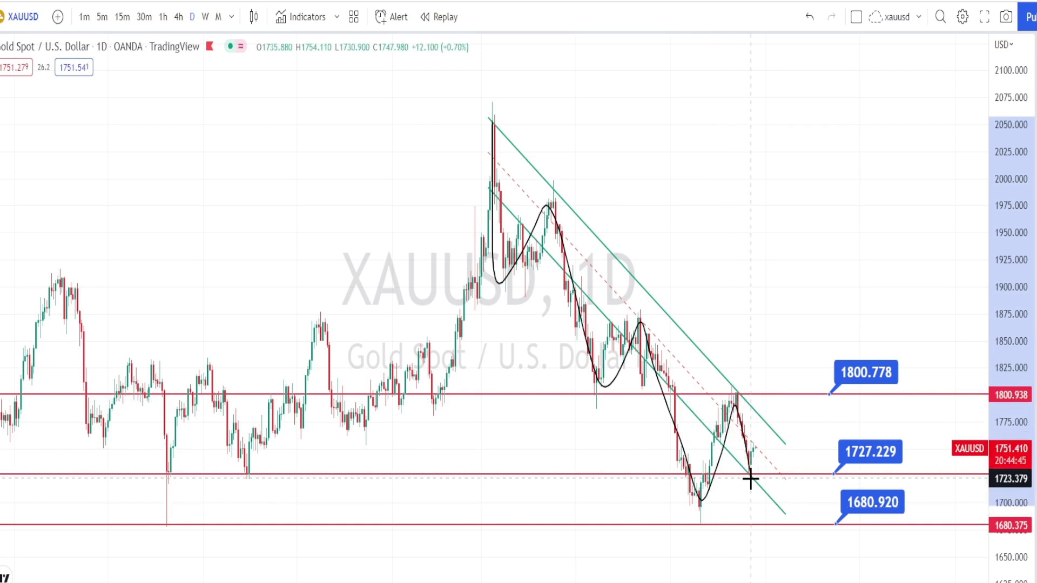
# - Zoom in, sketch the rally to 1800 and the drop from the peak, and circle 1800.778
pyautogui.scroll(3, 489, 521)
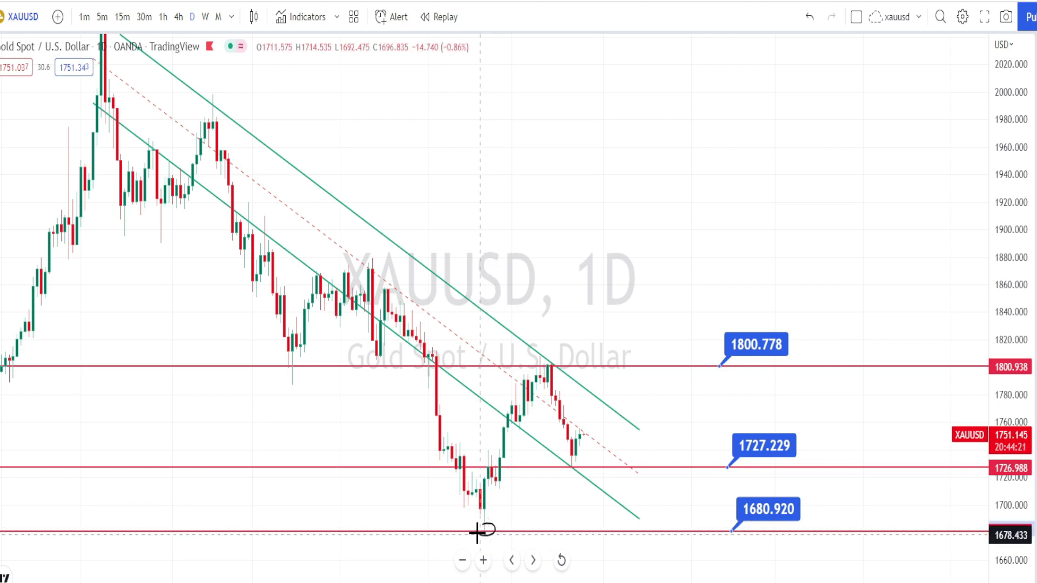
pyautogui.moveTo(484, 533); pyautogui.dragTo(537, 359)
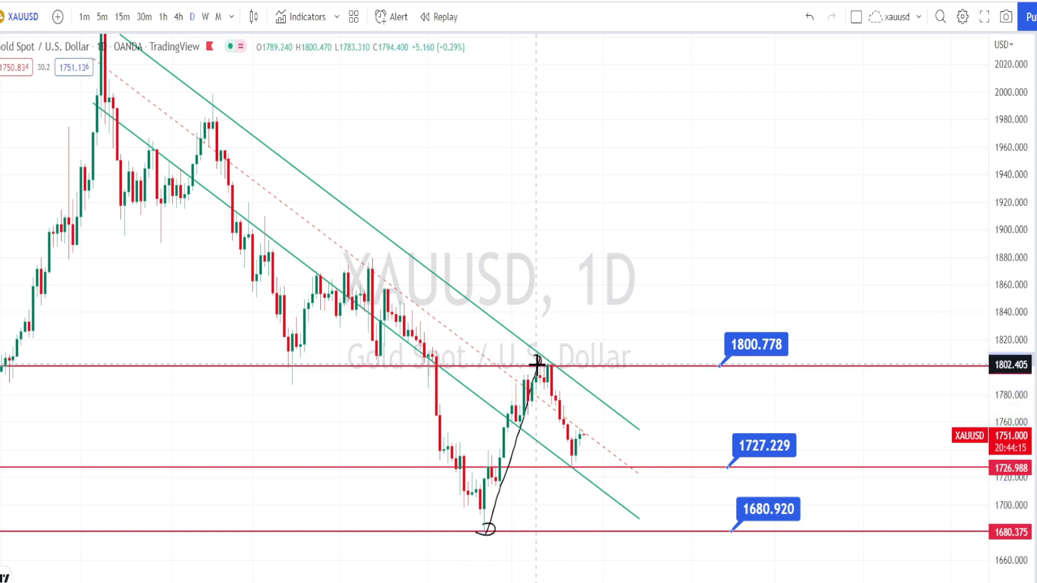
pyautogui.moveTo(749, 357)
pyautogui.mouseDown()
pyautogui.moveTo(726, 340)
pyautogui.moveTo(731, 319)
pyautogui.moveTo(752, 325)
pyautogui.moveTo(751, 355)
pyautogui.mouseUp()
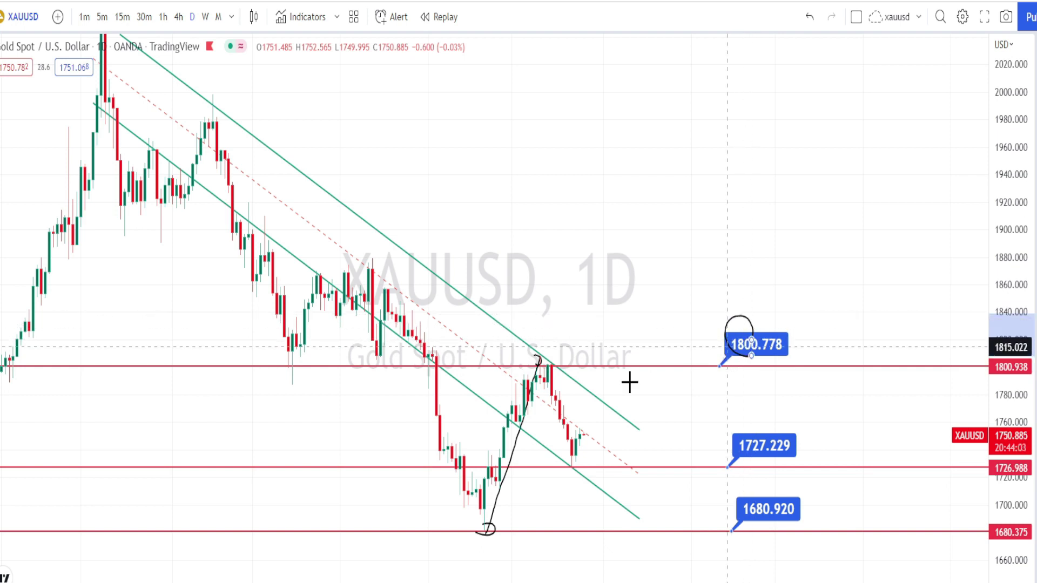
pyautogui.moveTo(550, 365); pyautogui.dragTo(568, 473)
pyautogui.moveTo(547, 373)
pyautogui.mouseDown()
pyautogui.moveTo(555, 373)
pyautogui.moveTo(542, 363)
pyautogui.mouseUp()
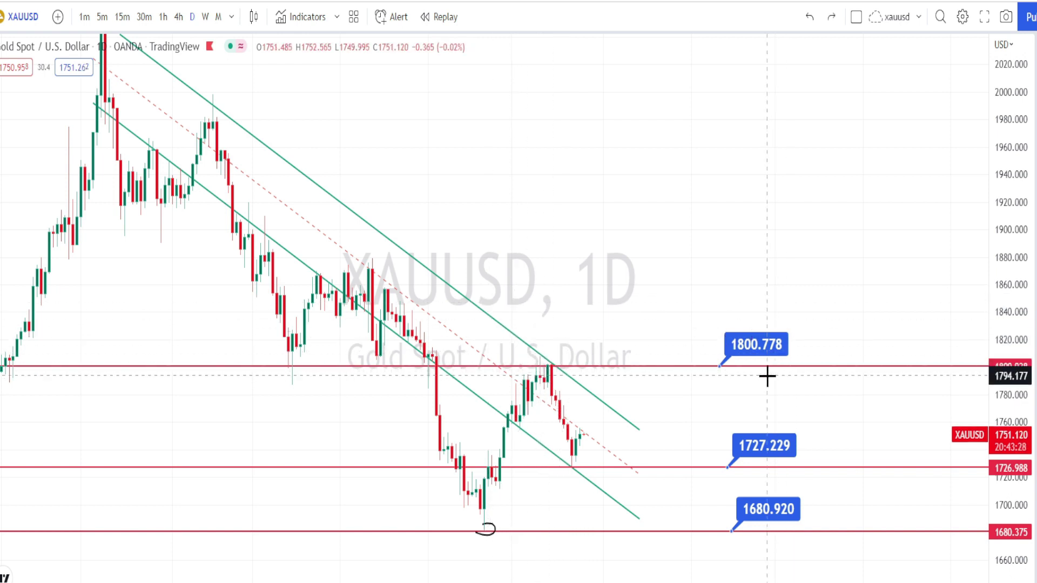
pyautogui.moveTo(726, 367); pyautogui.dragTo(773, 357)
# - Circle the 1727.229 and 1680.920 labels, the latest candles and the 1680 low, then zoom out
pyautogui.moveTo(739, 432)
pyautogui.mouseDown()
pyautogui.moveTo(776, 428)
pyautogui.moveTo(793, 464)
pyautogui.moveTo(718, 465)
pyautogui.moveTo(735, 431)
pyautogui.mouseUp()
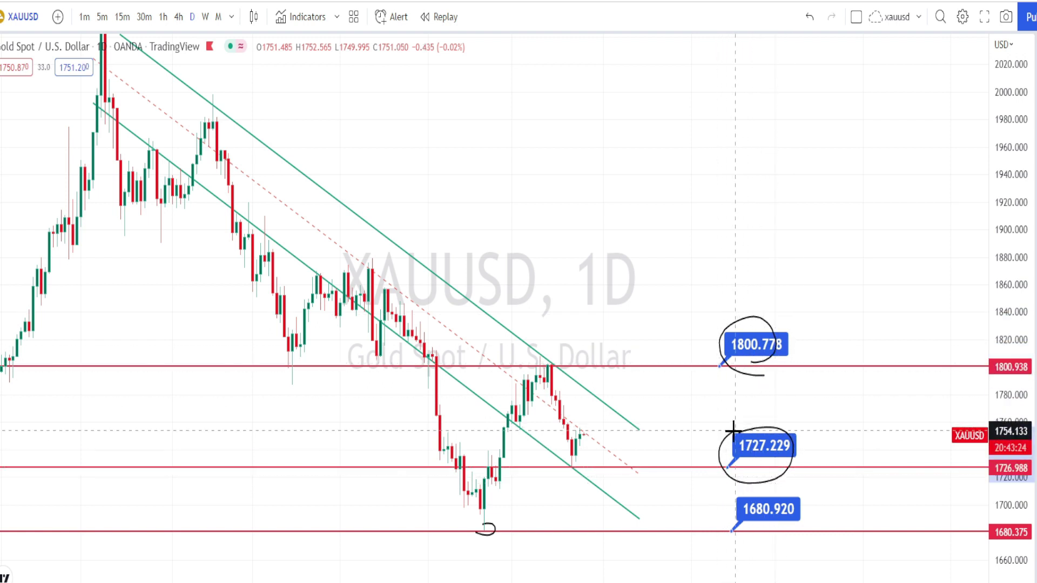
pyautogui.moveTo(744, 492)
pyautogui.mouseDown()
pyautogui.moveTo(771, 542)
pyautogui.moveTo(730, 510)
pyautogui.mouseUp()
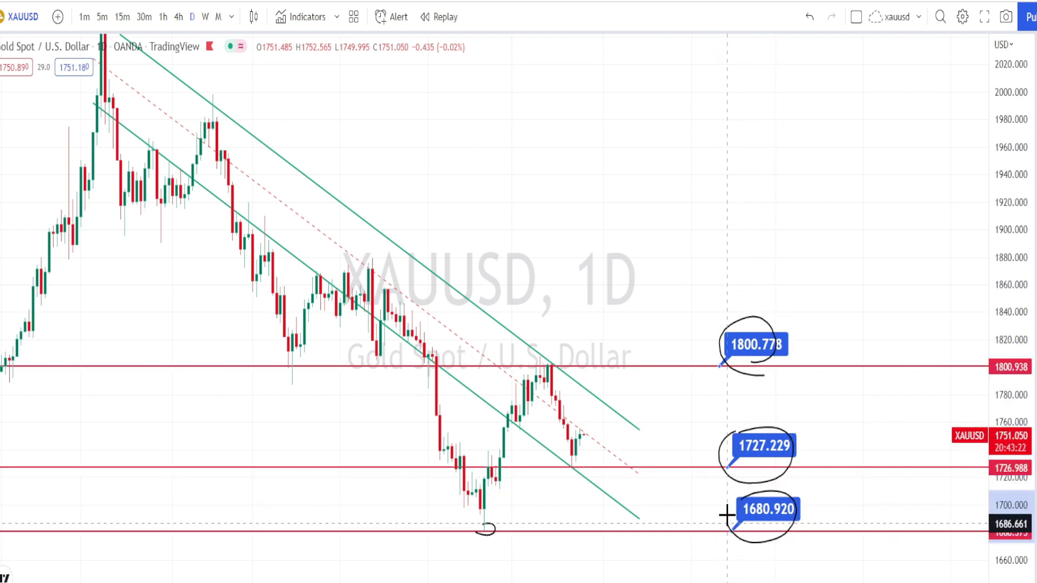
pyautogui.moveTo(764, 542); pyautogui.dragTo(787, 530)
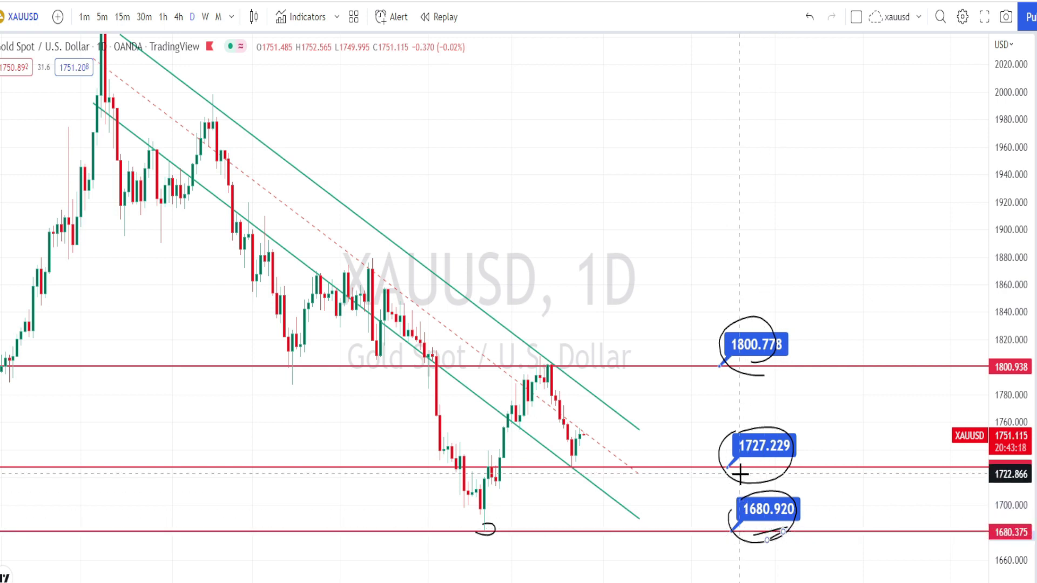
pyautogui.moveTo(740, 474); pyautogui.dragTo(792, 468)
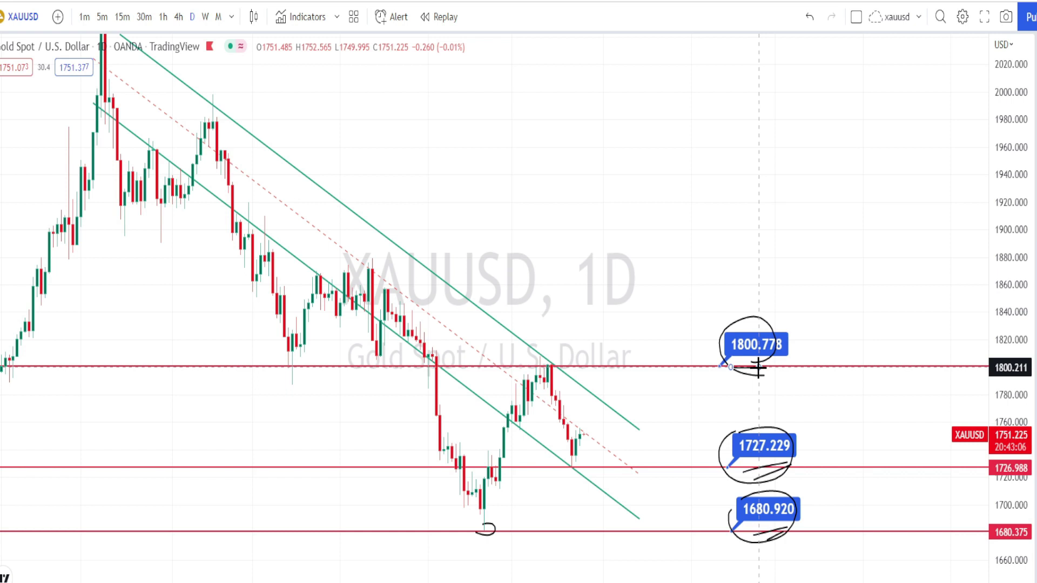
pyautogui.moveTo(592, 465)
pyautogui.mouseDown()
pyautogui.moveTo(567, 463)
pyautogui.moveTo(590, 419)
pyautogui.moveTo(583, 466)
pyautogui.mouseUp()
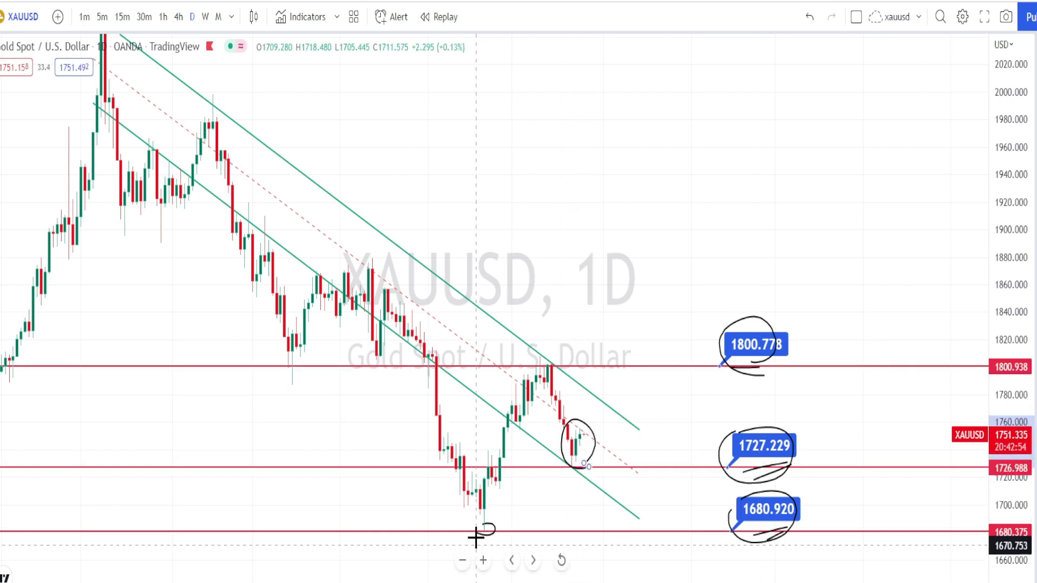
pyautogui.moveTo(484, 527)
pyautogui.mouseDown()
pyautogui.moveTo(475, 523)
pyautogui.moveTo(471, 539)
pyautogui.moveTo(495, 543)
pyautogui.moveTo(489, 532)
pyautogui.mouseUp()
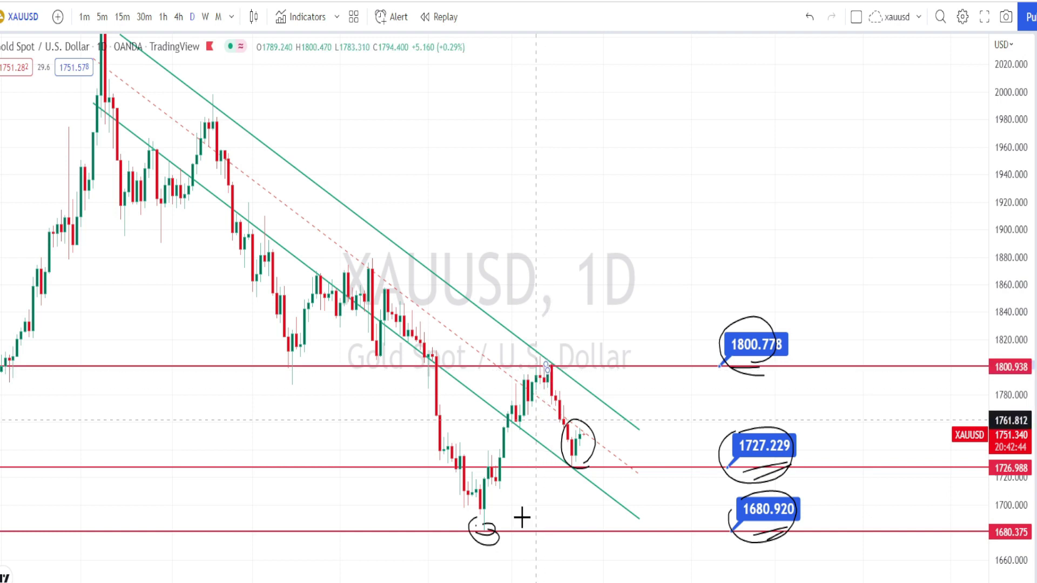
pyautogui.click(463, 560)
pyautogui.click(462, 561)
# - Add a horizontal level at 1755.230 with a price label and circle it
pyautogui.click(463, 560)
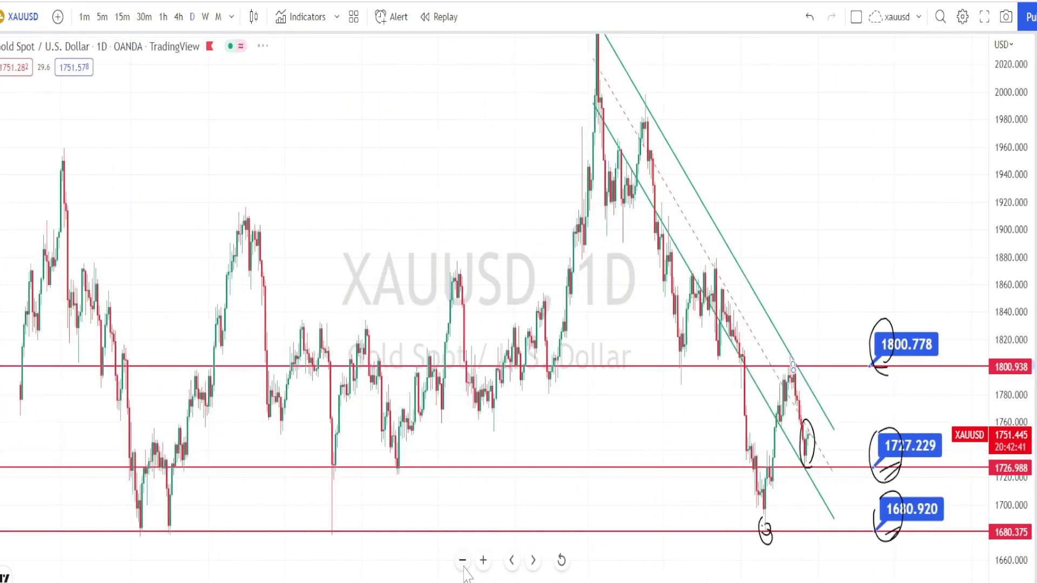
pyautogui.click(462, 560)
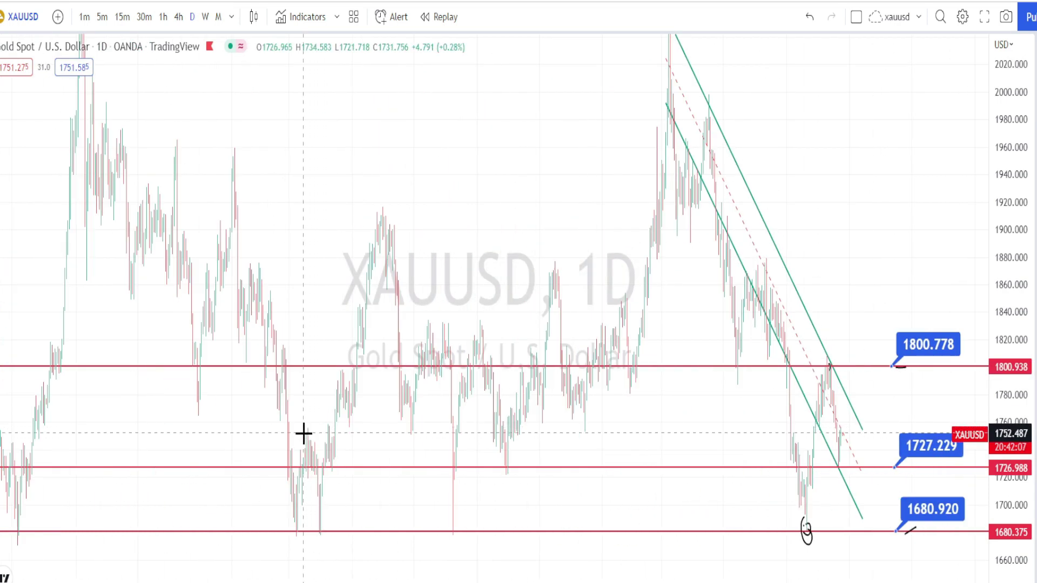
pyautogui.hotkey('alt', 'h')
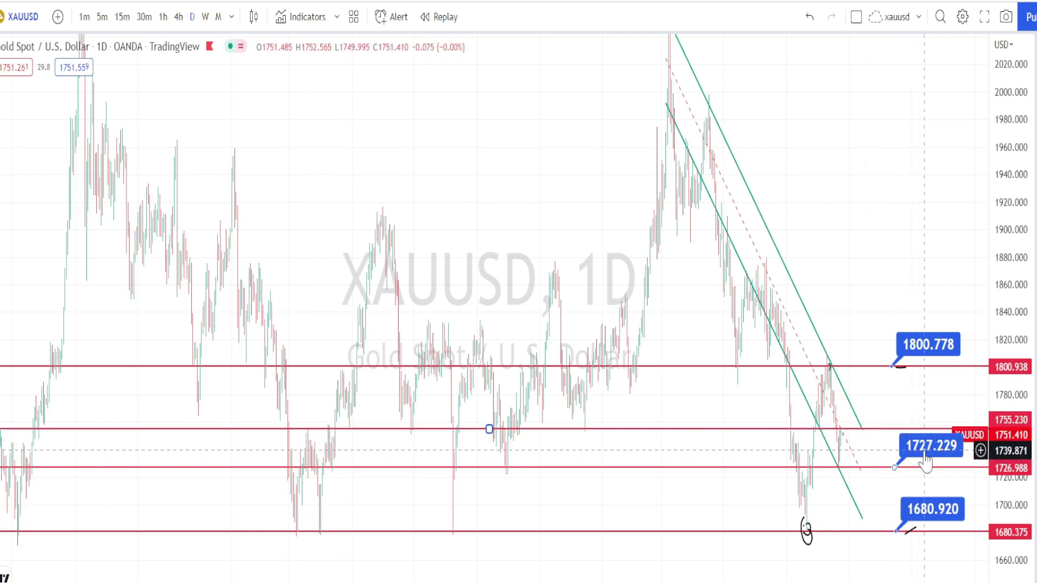
pyautogui.click(900, 429)
pyautogui.moveTo(935, 425); pyautogui.dragTo(937, 397)
# - Sketch a W at the earlier lows and shade the zone from 1755 down to 1727
pyautogui.click(287, 432)
pyautogui.moveTo(297, 455)
pyautogui.mouseDown()
pyautogui.moveTo(319, 436)
pyautogui.moveTo(315, 523)
pyautogui.moveTo(328, 527)
pyautogui.mouseUp()
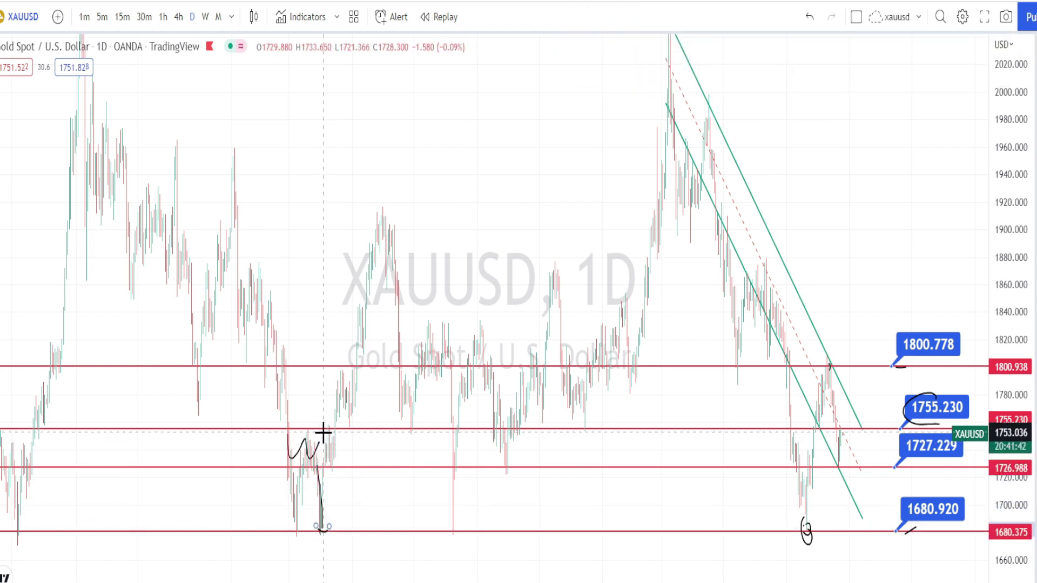
pyautogui.moveTo(333, 443)
pyautogui.mouseDown()
pyautogui.moveTo(316, 459)
pyautogui.moveTo(335, 433)
pyautogui.moveTo(342, 382)
pyautogui.moveTo(352, 401)
pyautogui.mouseUp()
pyautogui.moveTo(98, 429)
pyautogui.mouseDown()
pyautogui.moveTo(728, 454)
pyautogui.moveTo(941, 444)
pyautogui.moveTo(946, 469)
pyautogui.mouseUp()
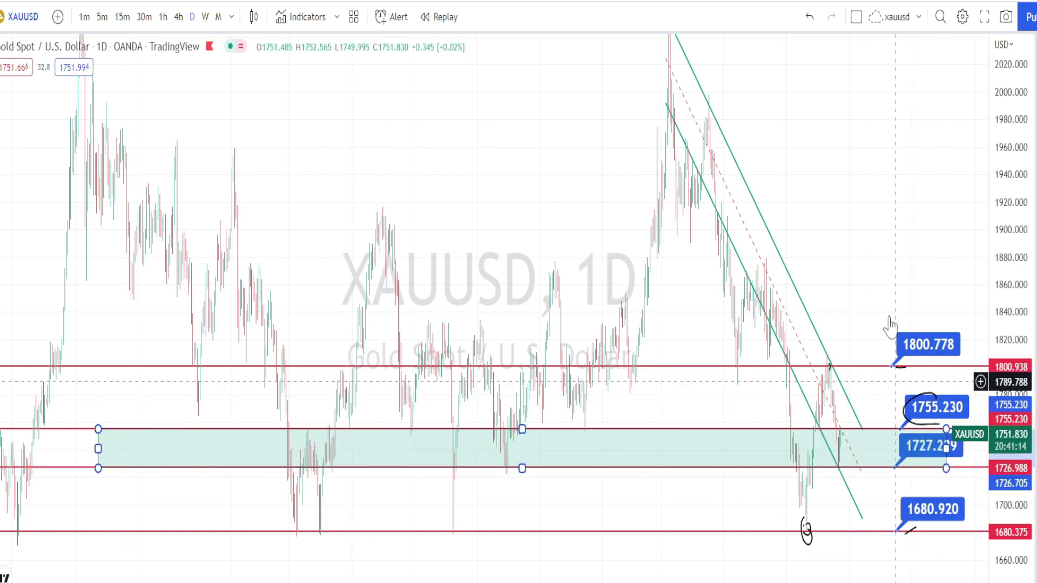
# - Zoom in on the recent candles and circle the 1755 price label
pyautogui.click(874, 241)
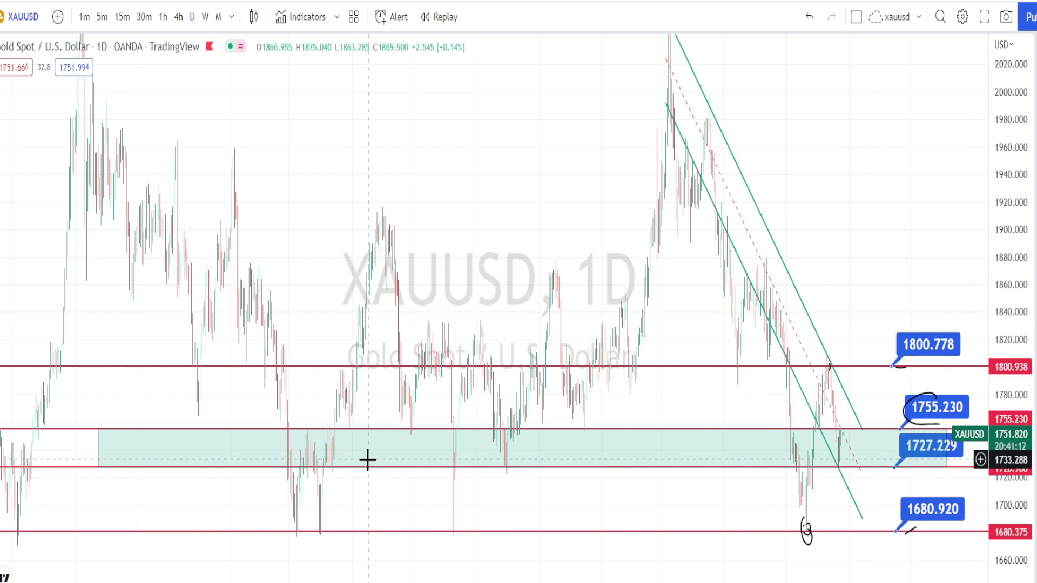
pyautogui.click(484, 561)
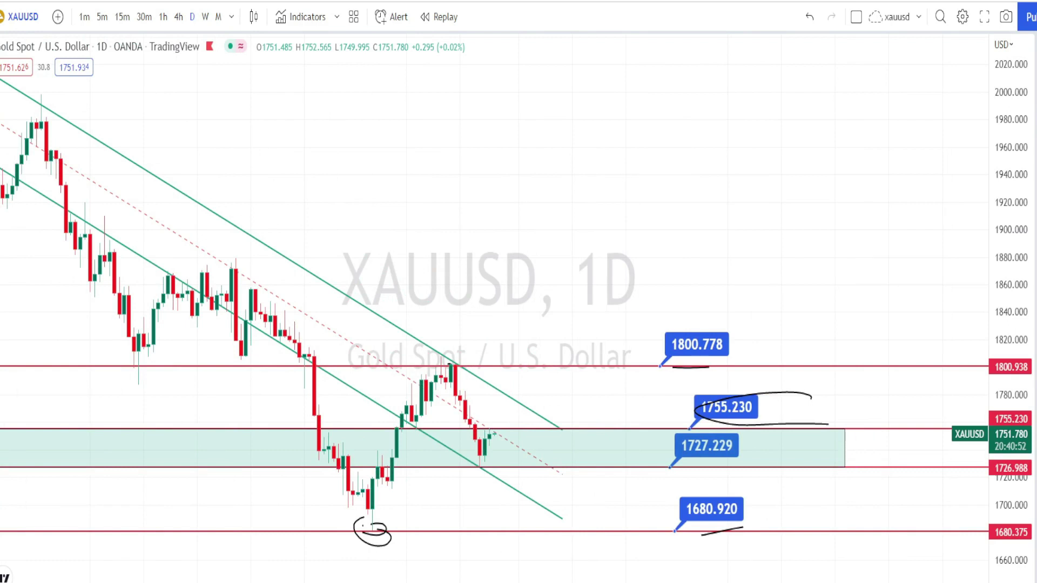
pyautogui.moveTo(479, 468)
pyautogui.mouseDown()
pyautogui.moveTo(471, 425)
pyautogui.moveTo(507, 454)
pyautogui.moveTo(462, 447)
pyautogui.moveTo(475, 468)
pyautogui.moveTo(482, 419)
pyautogui.moveTo(500, 435)
pyautogui.moveTo(498, 459)
pyautogui.moveTo(528, 504)
pyautogui.moveTo(508, 502)
pyautogui.moveTo(530, 520)
pyautogui.mouseUp()
pyautogui.hotkey('ctrl', 'z')
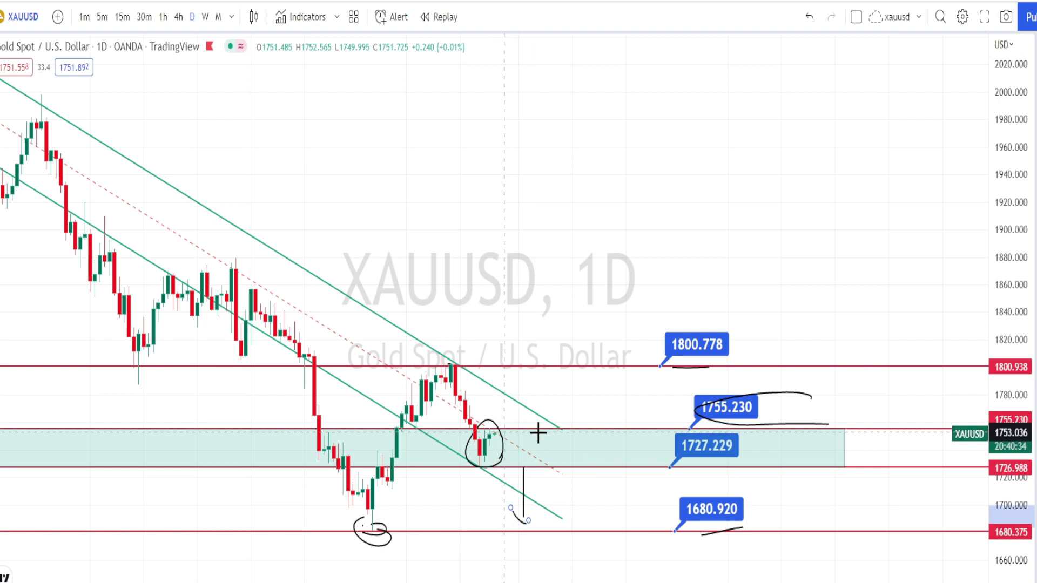
pyautogui.moveTo(727, 410)
pyautogui.mouseDown()
pyautogui.moveTo(718, 398)
pyautogui.moveTo(735, 426)
pyautogui.mouseUp()
# - Sketch scenario arrows around the peak and the zone, then undo the temporary strokes
pyautogui.moveTo(495, 429)
pyautogui.mouseDown()
pyautogui.moveTo(506, 380)
pyautogui.moveTo(489, 401)
pyautogui.moveTo(528, 403)
pyautogui.mouseUp()
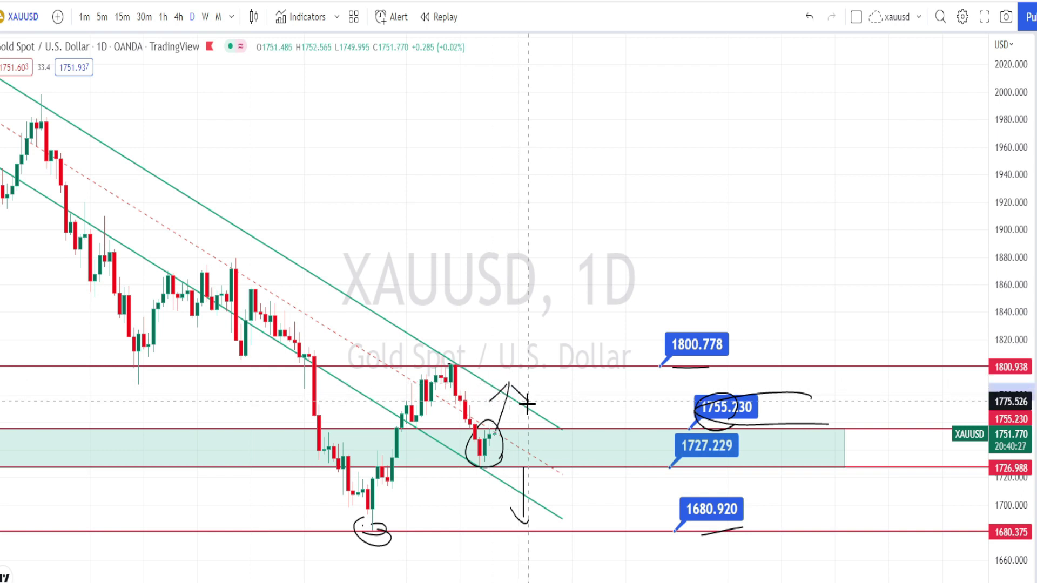
pyautogui.moveTo(384, 248)
pyautogui.mouseDown()
pyautogui.moveTo(451, 310)
pyautogui.moveTo(454, 295)
pyautogui.moveTo(465, 310)
pyautogui.moveTo(431, 318)
pyautogui.mouseUp()
pyautogui.moveTo(199, 386)
pyautogui.mouseDown()
pyautogui.moveTo(274, 439)
pyautogui.moveTo(250, 459)
pyautogui.mouseUp()
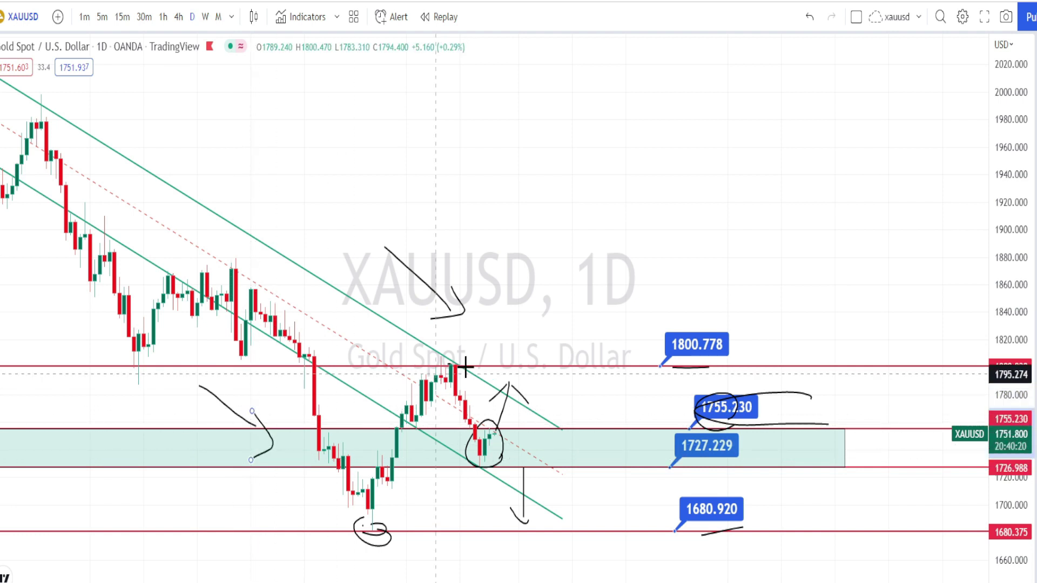
pyautogui.moveTo(457, 361)
pyautogui.mouseDown()
pyautogui.moveTo(455, 385)
pyautogui.moveTo(457, 358)
pyautogui.mouseUp()
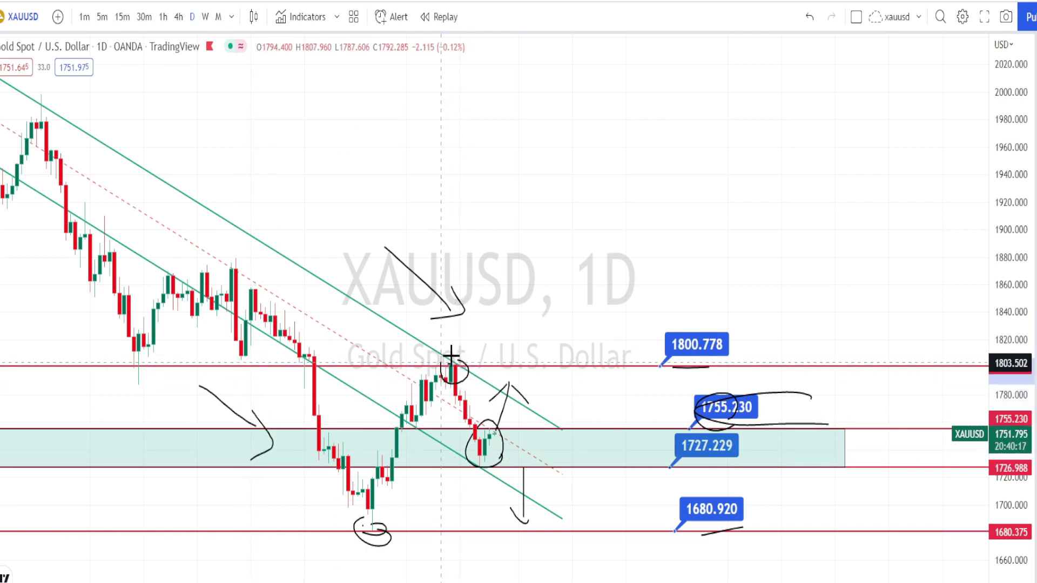
pyautogui.moveTo(682, 371); pyautogui.dragTo(655, 357)
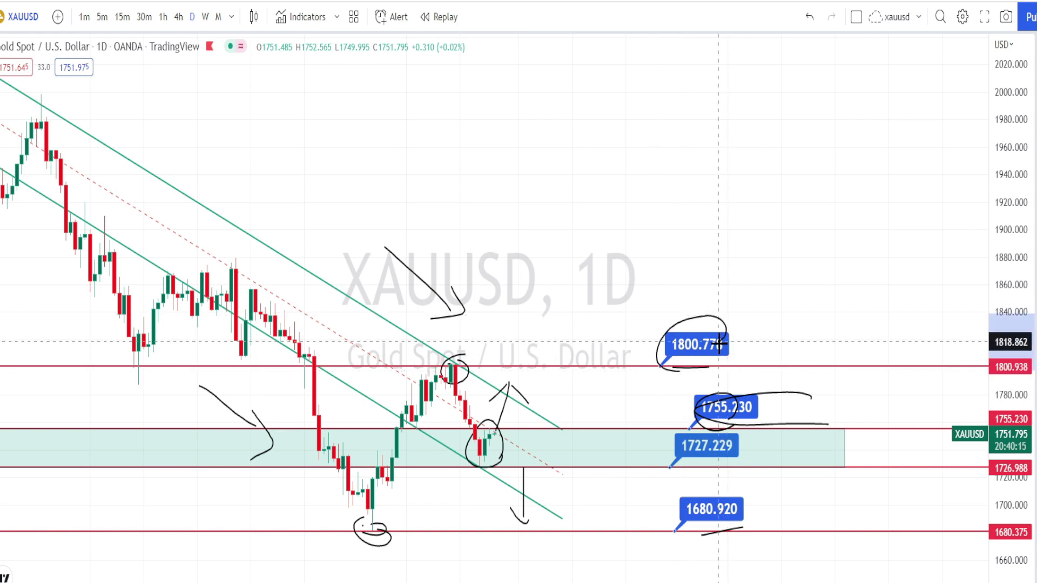
pyautogui.hotkey('ctrl', 'z')
pyautogui.hotkey('ctrl', 'z')
pyautogui.hotkey('ctrl', 'z')
pyautogui.hotkey('ctrl', 'z')
pyautogui.hotkey('ctrl', 'z')
pyautogui.hotkey('ctrl', 'z')
pyautogui.hotkey('ctrl', 'z')
pyautogui.hotkey('ctrl', 'z')
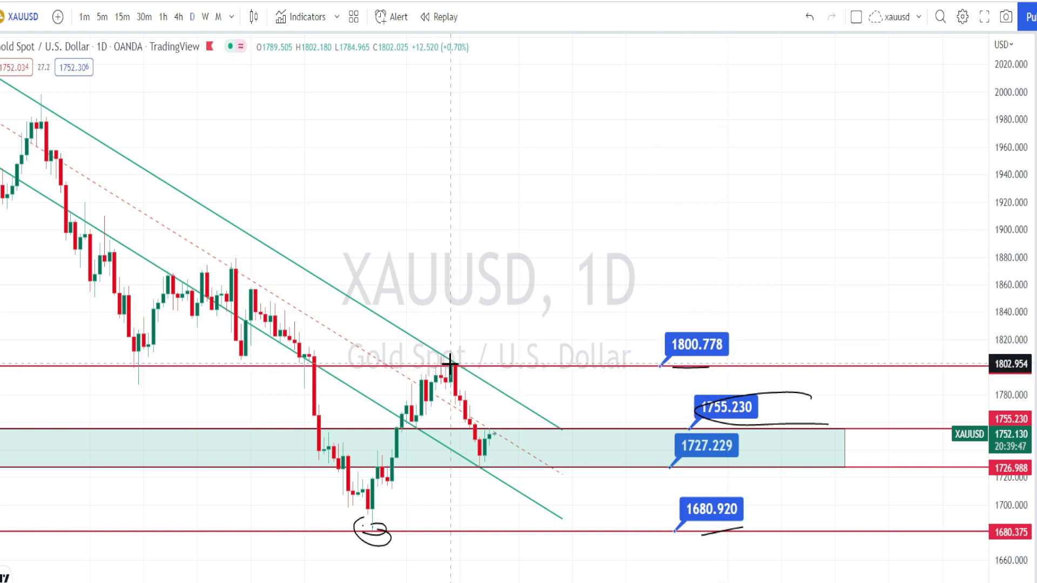
pyautogui.moveTo(451, 368)
pyautogui.mouseDown()
pyautogui.moveTo(479, 465)
pyautogui.moveTo(470, 463)
pyautogui.moveTo(479, 456)
pyautogui.moveTo(475, 475)
pyautogui.moveTo(508, 395)
pyautogui.moveTo(512, 478)
pyautogui.moveTo(502, 446)
pyautogui.moveTo(510, 430)
pyautogui.moveTo(525, 466)
pyautogui.moveTo(504, 438)
pyautogui.moveTo(516, 540)
pyautogui.moveTo(533, 507)
pyautogui.mouseUp()
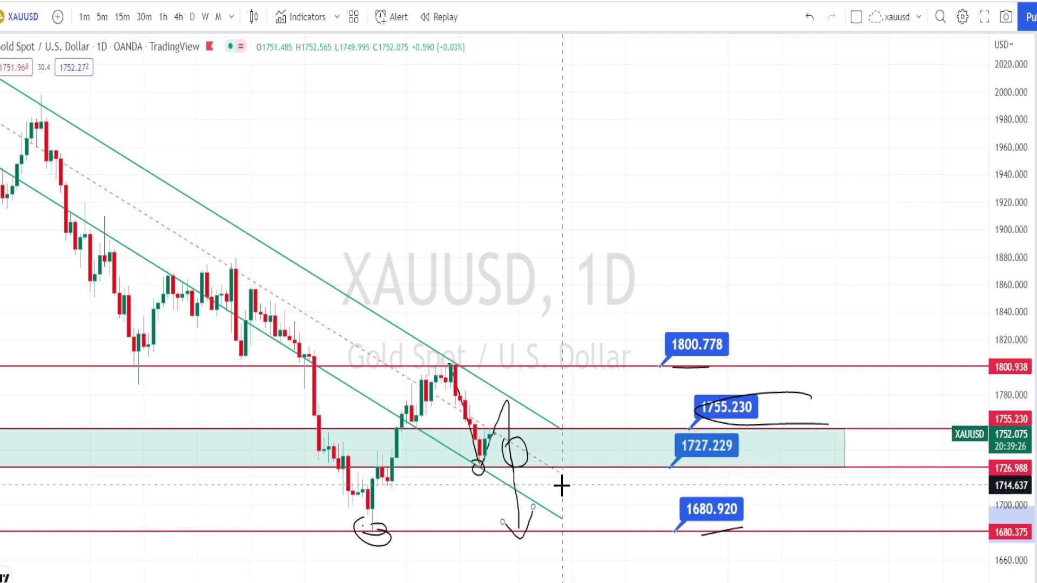
pyautogui.hotkey('ctrl', 'z')
pyautogui.hotkey('ctrl', 'z')
pyautogui.hotkey('ctrl', 'z')
pyautogui.hotkey('ctrl', 'z')
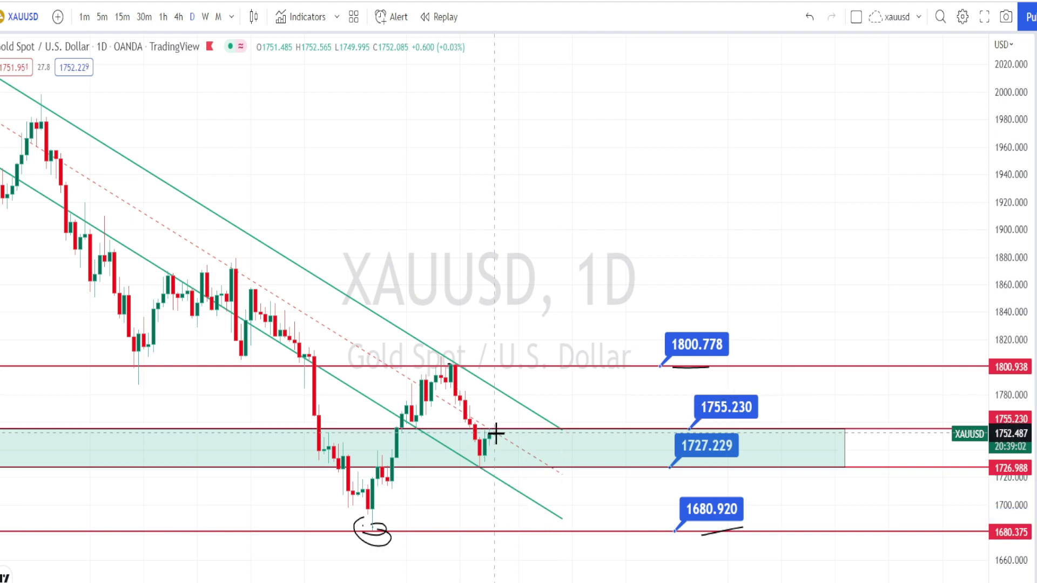
# - Sketch an up move from the last candle, circle 1800.778 and the peak, and draw an upward path
pyautogui.moveTo(495, 430)
pyautogui.mouseDown()
pyautogui.moveTo(492, 397)
pyautogui.moveTo(509, 402)
pyautogui.mouseUp()
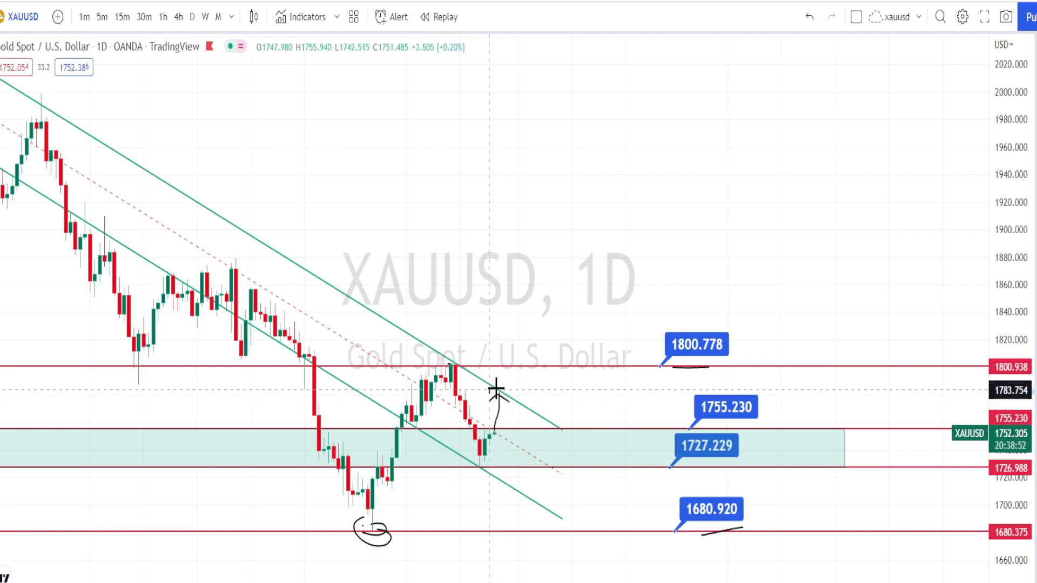
pyautogui.moveTo(516, 399)
pyautogui.mouseDown()
pyautogui.moveTo(485, 409)
pyautogui.moveTo(490, 397)
pyautogui.mouseUp()
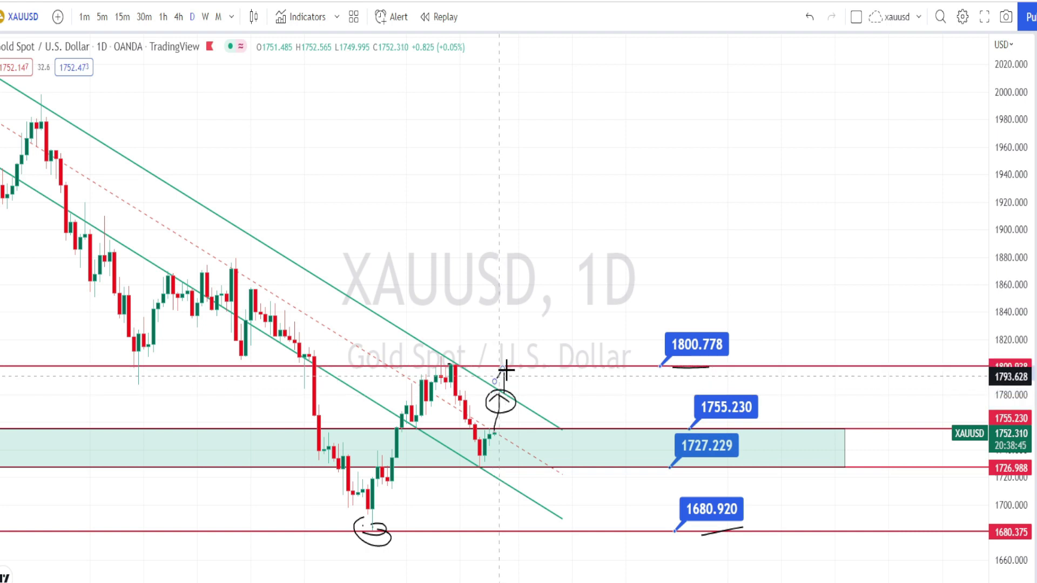
pyautogui.moveTo(690, 372)
pyautogui.mouseDown()
pyautogui.moveTo(688, 329)
pyautogui.moveTo(713, 371)
pyautogui.mouseUp()
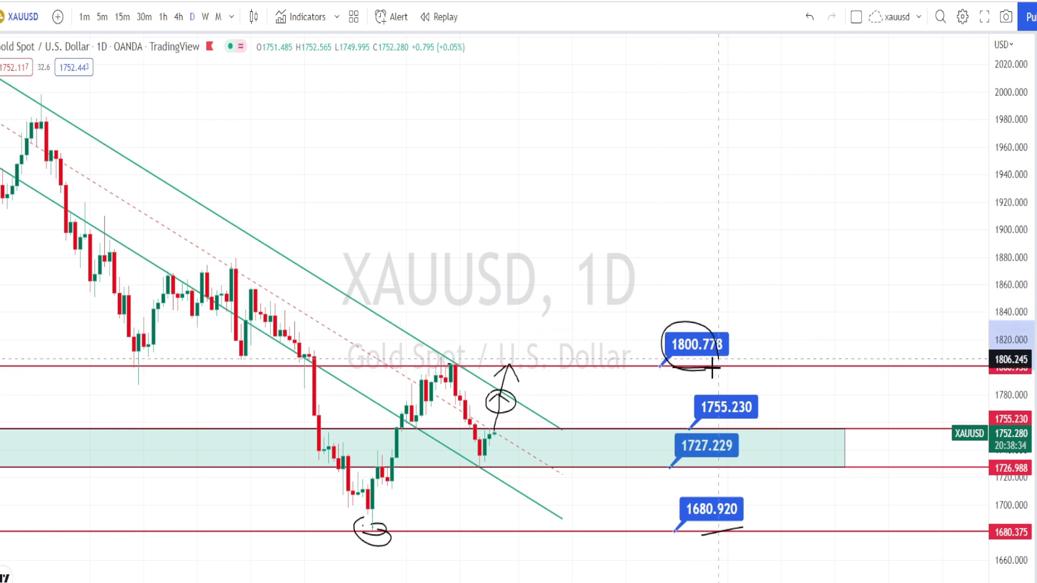
pyautogui.click(443, 357)
pyautogui.moveTo(456, 372)
pyautogui.mouseDown()
pyautogui.moveTo(435, 369)
pyautogui.moveTo(470, 371)
pyautogui.moveTo(479, 297)
pyautogui.moveTo(450, 326)
pyautogui.moveTo(486, 320)
pyautogui.moveTo(491, 335)
pyautogui.mouseUp()
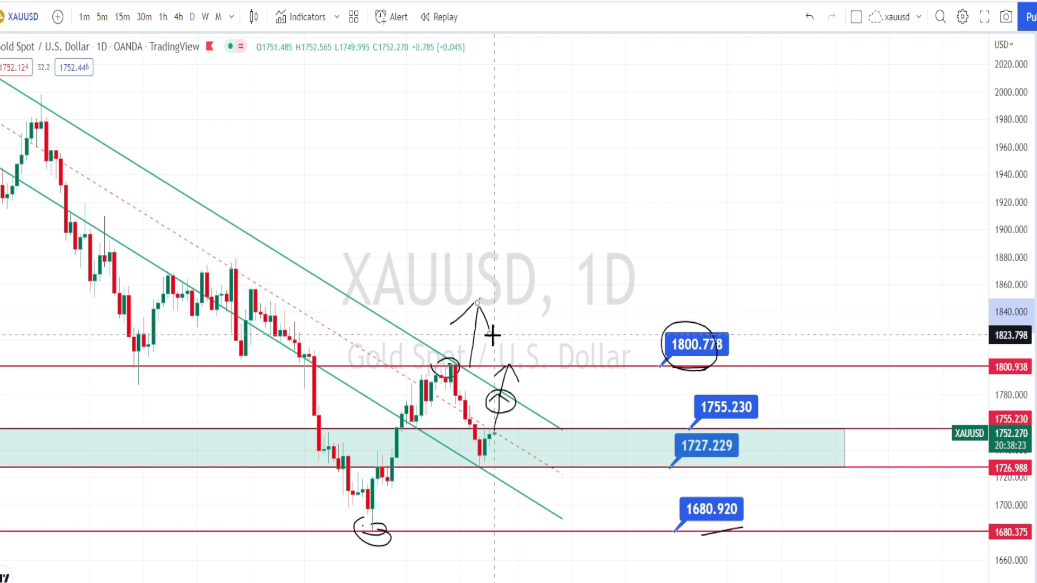
pyautogui.moveTo(485, 457)
pyautogui.mouseDown()
pyautogui.moveTo(508, 368)
pyautogui.moveTo(551, 555)
pyautogui.moveTo(566, 516)
pyautogui.mouseUp()
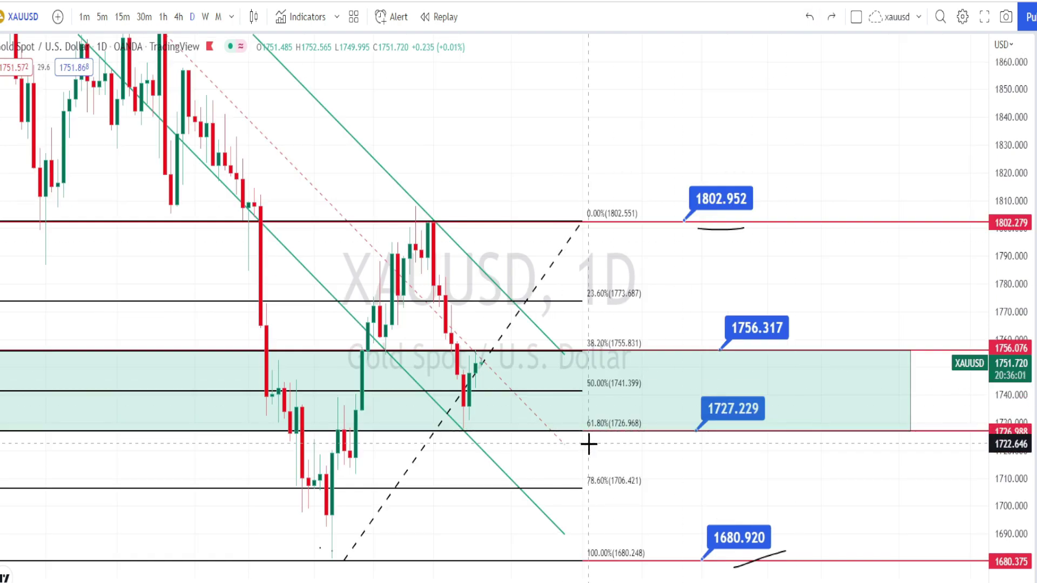
# - Circle the 61.8% and 38.2% Fibonacci labels and sketch an arrow rising toward 23.6%
pyautogui.moveTo(595, 443)
pyautogui.mouseDown()
pyautogui.moveTo(572, 424)
pyautogui.moveTo(616, 403)
pyautogui.moveTo(637, 418)
pyautogui.moveTo(623, 439)
pyautogui.mouseUp()
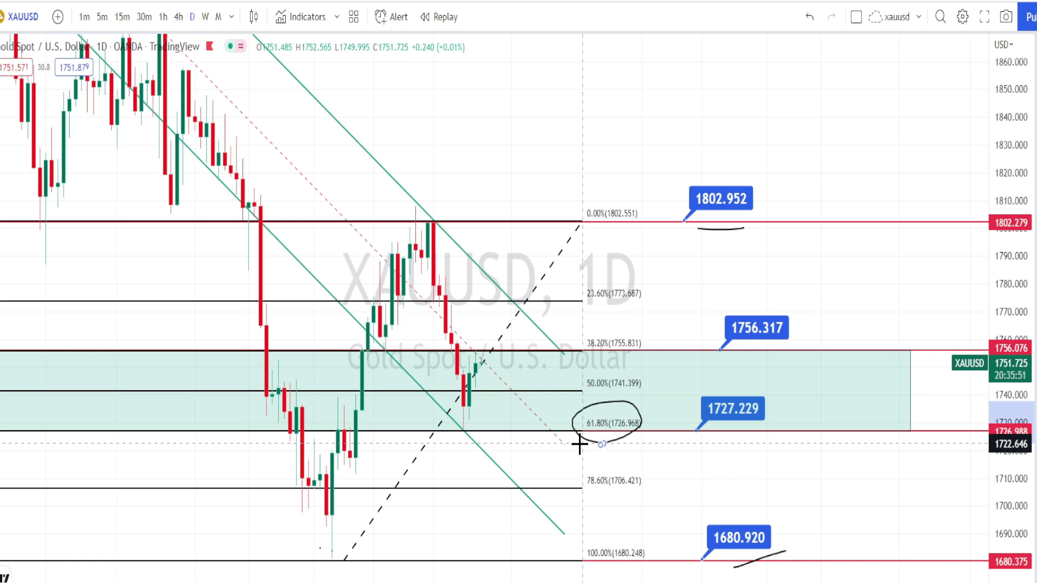
pyautogui.moveTo(470, 431); pyautogui.dragTo(501, 351)
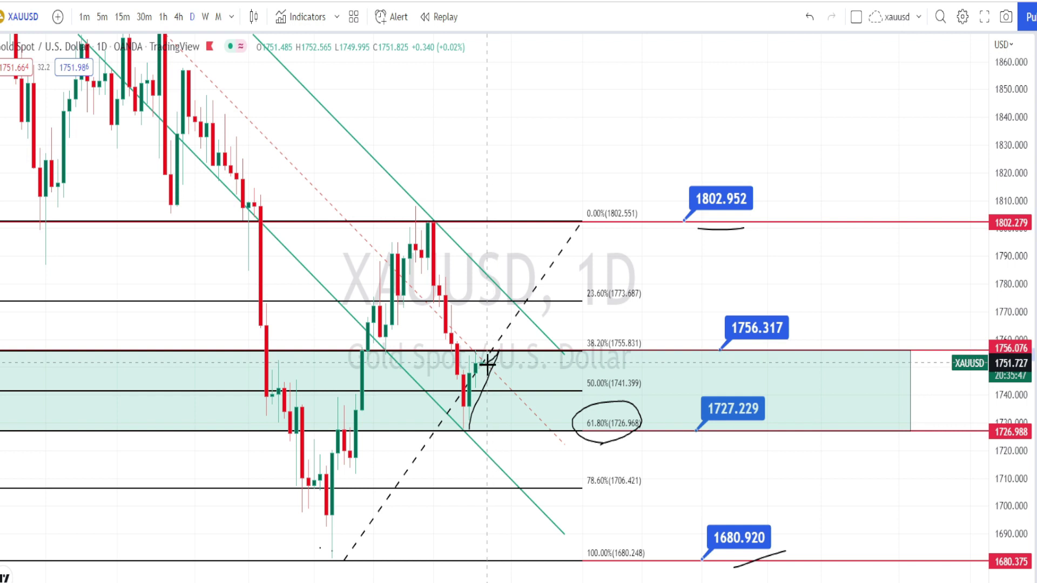
pyautogui.moveTo(498, 358); pyautogui.dragTo(506, 379)
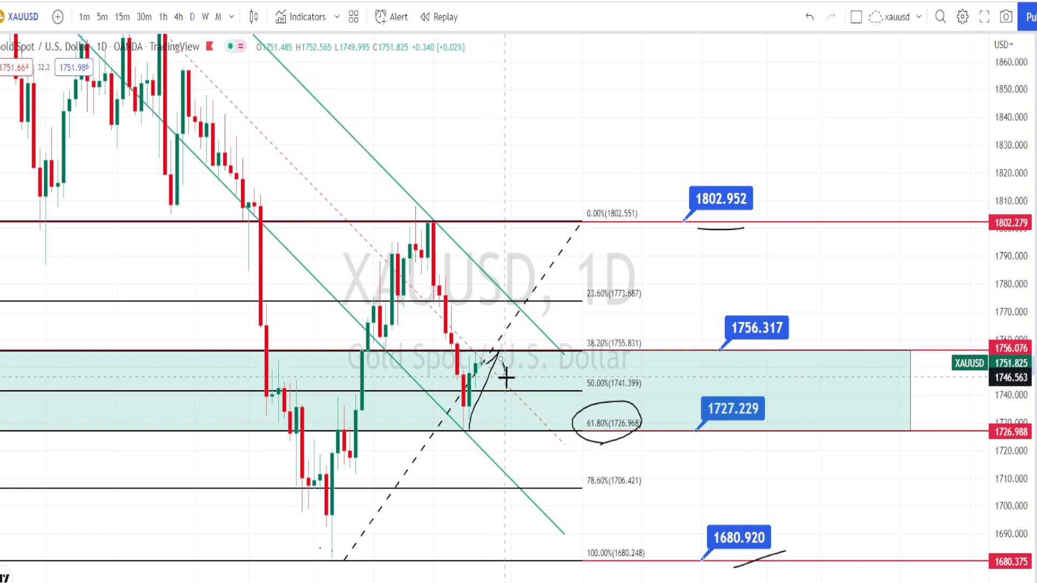
pyautogui.moveTo(609, 369)
pyautogui.mouseDown()
pyautogui.moveTo(570, 346)
pyautogui.moveTo(631, 323)
pyautogui.moveTo(646, 355)
pyautogui.moveTo(631, 371)
pyautogui.mouseUp()
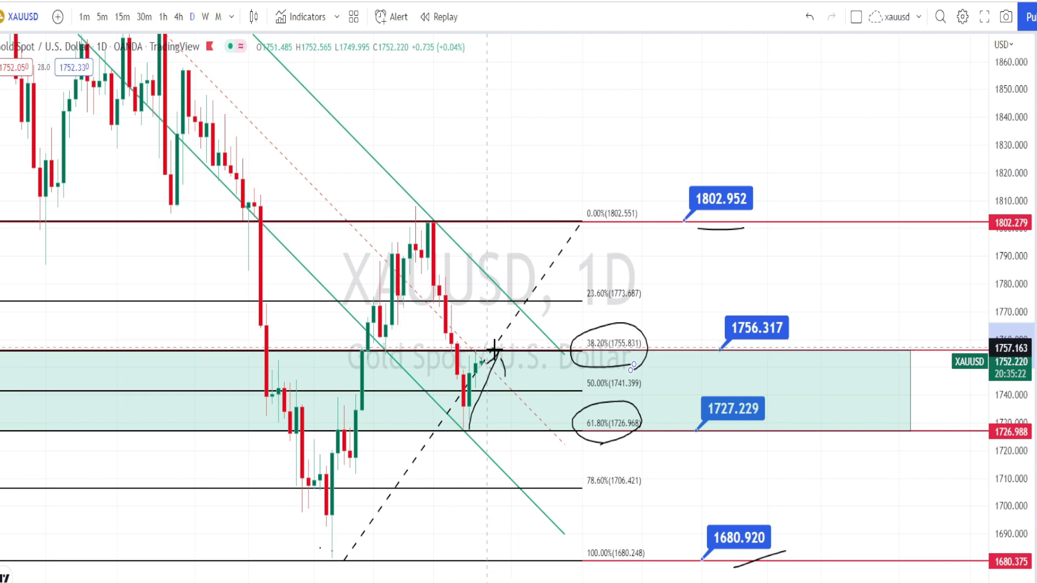
pyautogui.moveTo(518, 352)
pyautogui.mouseDown()
pyautogui.moveTo(536, 303)
pyautogui.moveTo(546, 321)
pyautogui.mouseUp()
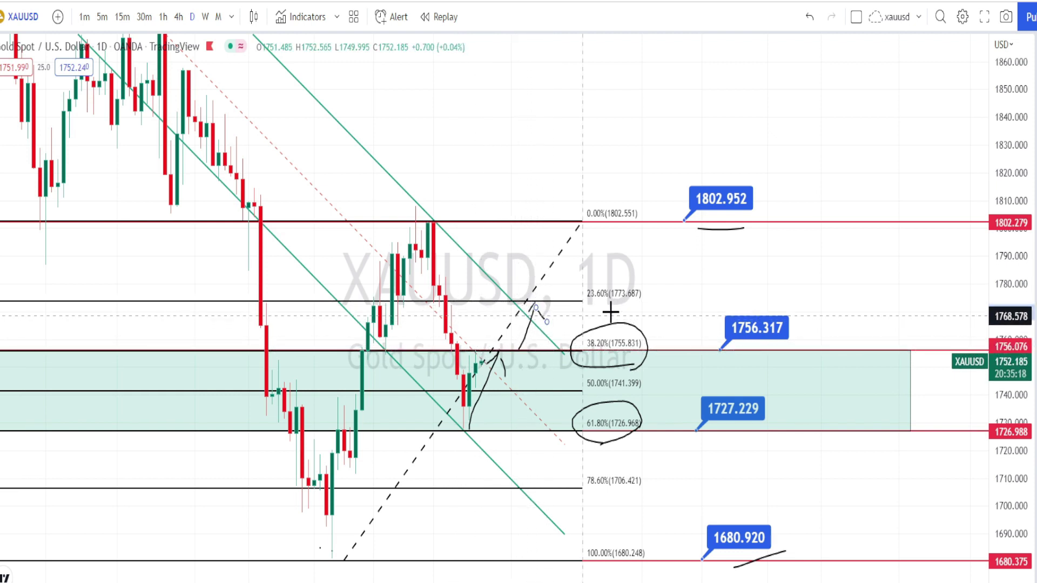
pyautogui.moveTo(656, 303)
pyautogui.mouseDown()
pyautogui.moveTo(569, 305)
pyautogui.moveTo(643, 284)
pyautogui.moveTo(648, 304)
pyautogui.mouseUp()
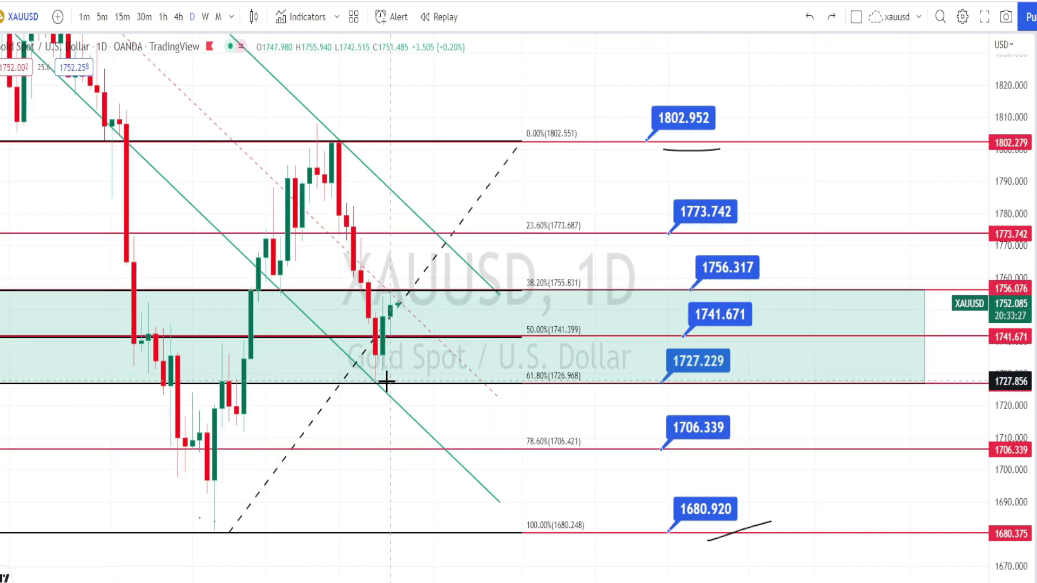
# - Circle the latest candles and the 1756.317 and 1727.229 labels, sketch up and down arrows, then delete the 1727.229 circle
pyautogui.moveTo(365, 373)
pyautogui.mouseDown()
pyautogui.moveTo(364, 300)
pyautogui.moveTo(397, 294)
pyautogui.moveTo(411, 324)
pyautogui.moveTo(395, 387)
pyautogui.moveTo(385, 389)
pyautogui.mouseUp()
pyautogui.moveTo(762, 289)
pyautogui.mouseDown()
pyautogui.moveTo(703, 305)
pyautogui.moveTo(733, 249)
pyautogui.mouseUp()
pyautogui.moveTo(725, 390)
pyautogui.mouseDown()
pyautogui.moveTo(655, 386)
pyautogui.moveTo(733, 361)
pyautogui.moveTo(704, 386)
pyautogui.mouseUp()
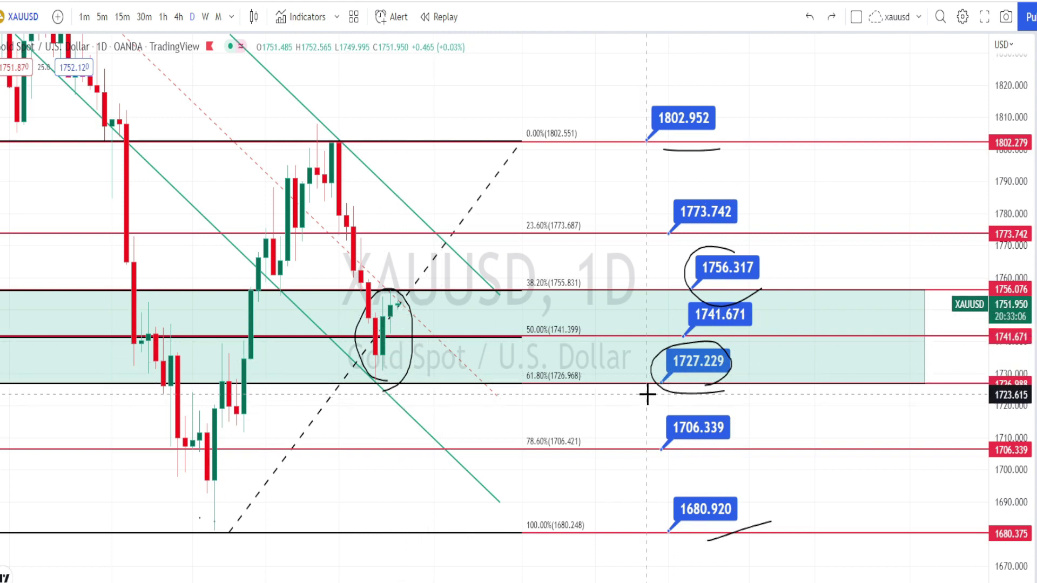
pyautogui.moveTo(639, 385)
pyautogui.mouseDown()
pyautogui.moveTo(639, 427)
pyautogui.moveTo(649, 412)
pyautogui.mouseUp()
pyautogui.moveTo(402, 292); pyautogui.dragTo(411, 250)
pyautogui.moveTo(390, 266); pyautogui.dragTo(419, 270)
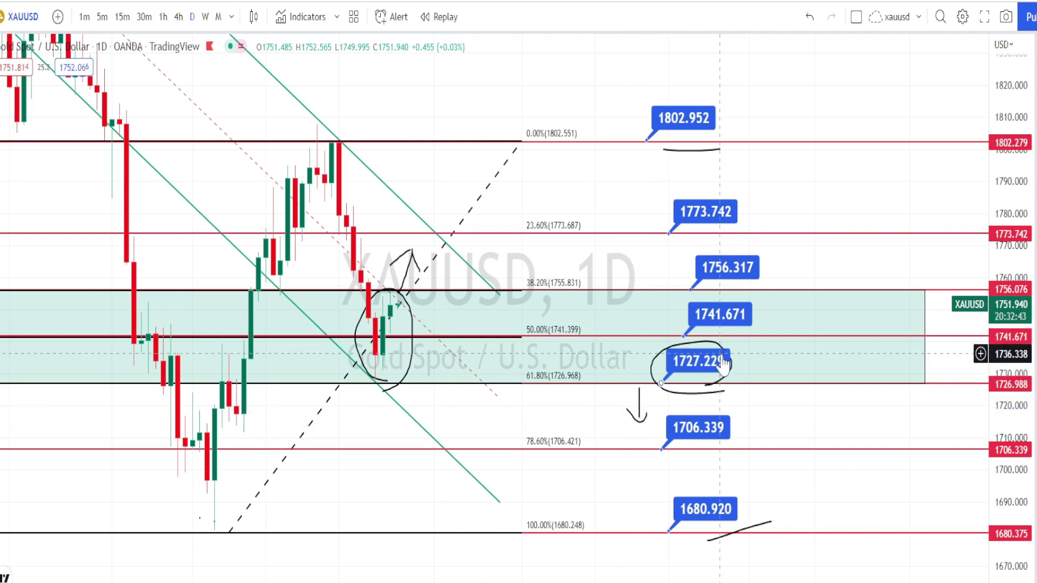
pyautogui.click(685, 405)
pyautogui.press('Delete')
# - Switch to the 1h interval and draw a zigzag path from the 1727.940 low through the swings
pyautogui.write('1h')
pyautogui.press('Return')
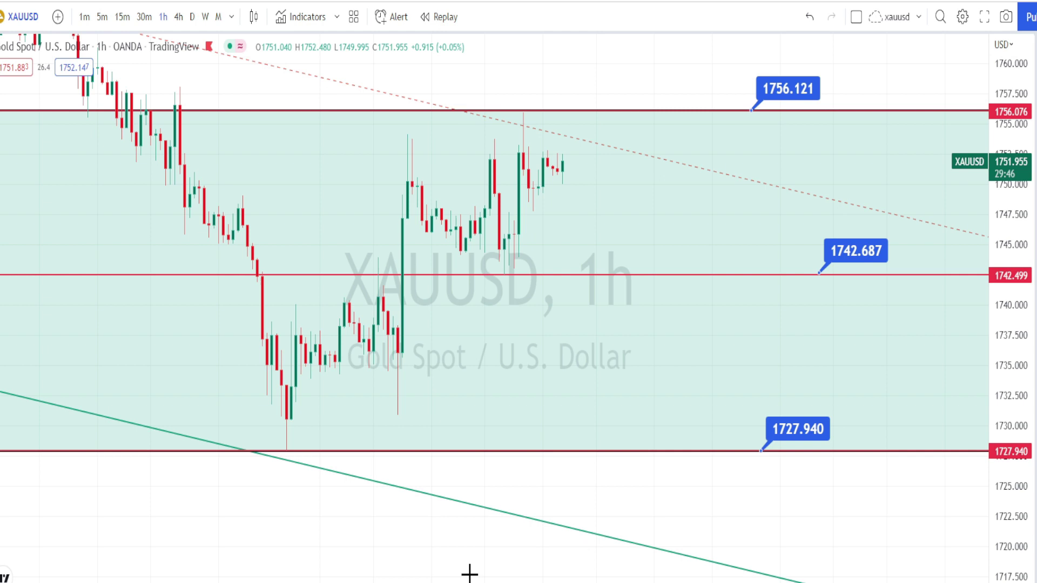
pyautogui.click(286, 452)
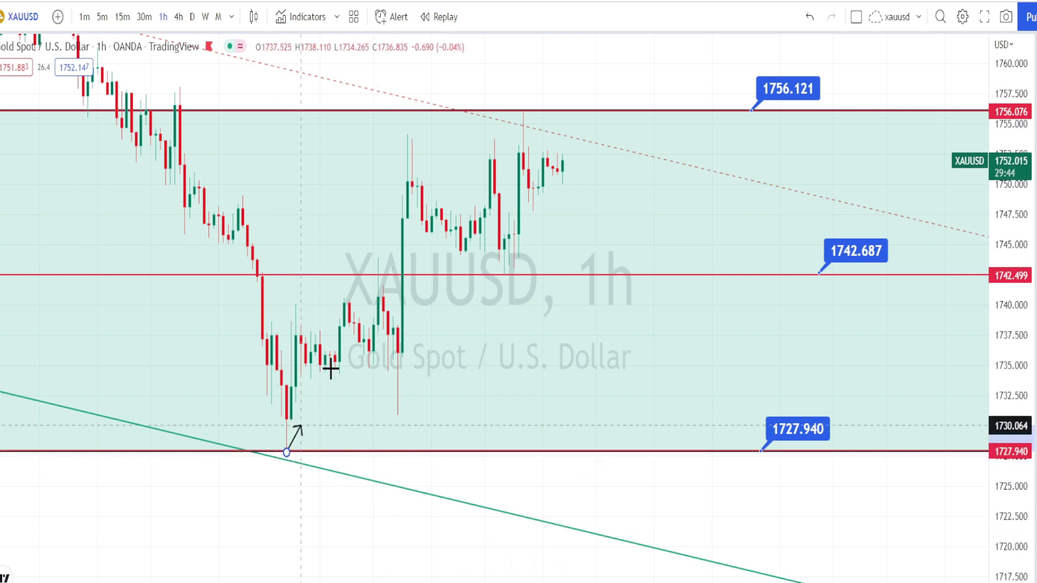
pyautogui.click(373, 271)
pyautogui.click(398, 424)
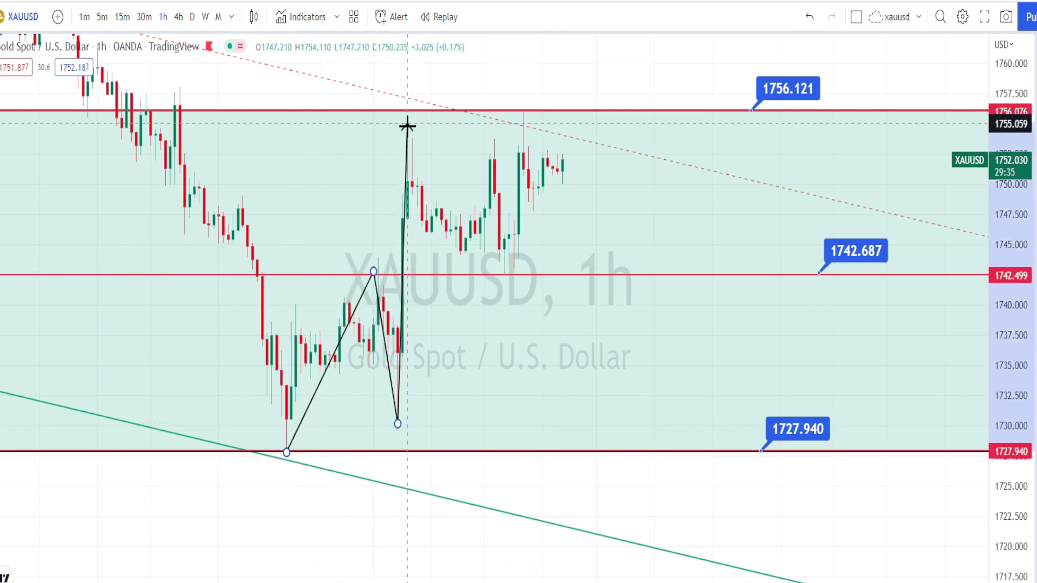
pyautogui.click(434, 161)
pyautogui.doubleClick(513, 274)
# - Circle the recent lows and 1756.121, sketch a breakout above it, and start a new path from 1727.940
pyautogui.moveTo(498, 273)
pyautogui.mouseDown()
pyautogui.moveTo(537, 273)
pyautogui.moveTo(495, 263)
pyautogui.mouseUp()
pyautogui.moveTo(387, 406)
pyautogui.mouseDown()
pyautogui.moveTo(394, 436)
pyautogui.moveTo(374, 424)
pyautogui.mouseUp()
pyautogui.moveTo(399, 461)
pyautogui.mouseDown()
pyautogui.moveTo(632, 238)
pyautogui.moveTo(579, 259)
pyautogui.moveTo(640, 262)
pyautogui.mouseUp()
pyautogui.moveTo(813, 125)
pyautogui.mouseDown()
pyautogui.moveTo(794, 132)
pyautogui.moveTo(737, 103)
pyautogui.moveTo(778, 64)
pyautogui.moveTo(816, 105)
pyautogui.moveTo(794, 126)
pyautogui.mouseUp()
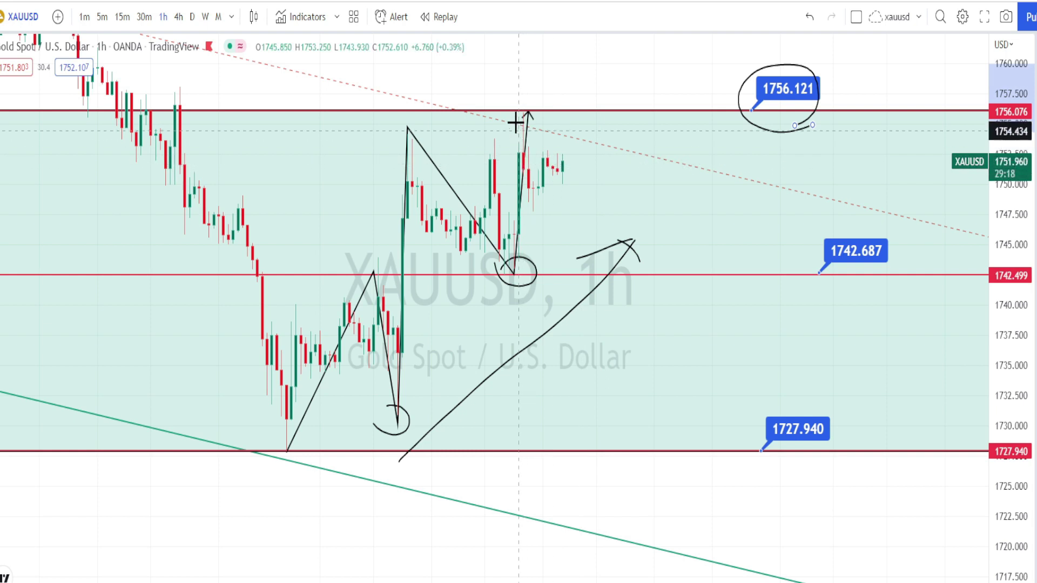
pyautogui.moveTo(524, 105)
pyautogui.mouseDown()
pyautogui.moveTo(532, 61)
pyautogui.moveTo(552, 87)
pyautogui.mouseUp()
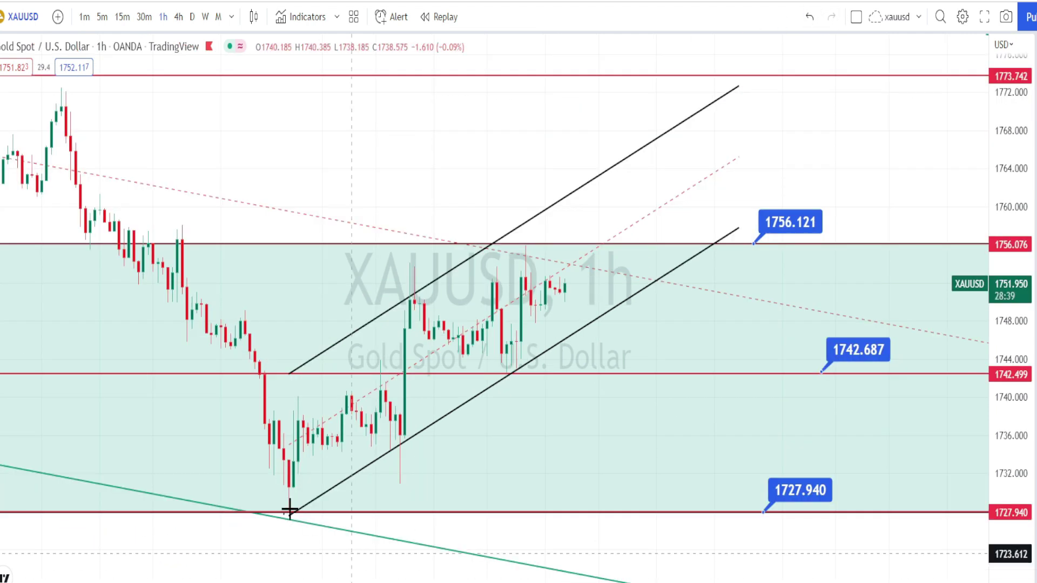
pyautogui.click(289, 511)
pyautogui.click(410, 296)
# - Finish the zigzag path via the channel base and upper edge toward 1773.742
pyautogui.click(534, 367)
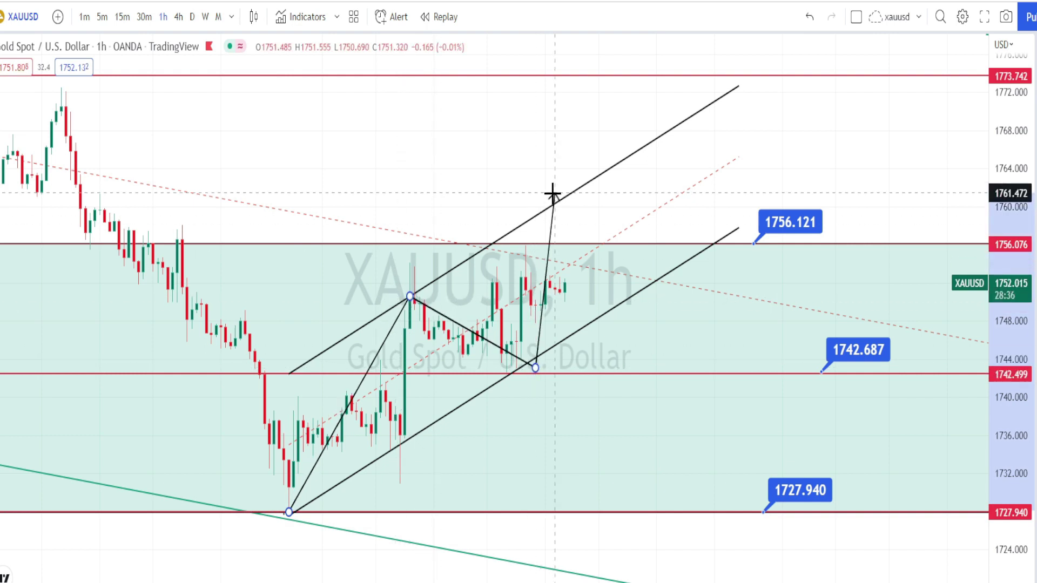
pyautogui.click(696, 247)
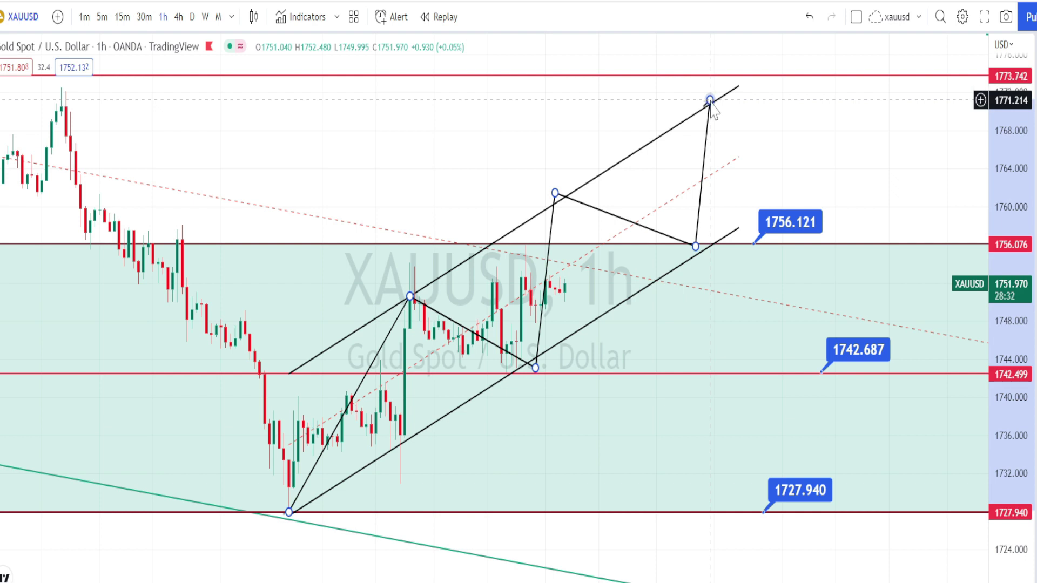
pyautogui.doubleClick(709, 101)
# - Circle the 1742.687 and 1727.940 labels, sketch drops below them, and compress the price scale
pyautogui.moveTo(862, 383)
pyautogui.mouseDown()
pyautogui.moveTo(836, 382)
pyautogui.moveTo(815, 340)
pyautogui.moveTo(893, 329)
pyautogui.moveTo(887, 372)
pyautogui.moveTo(856, 378)
pyautogui.mouseUp()
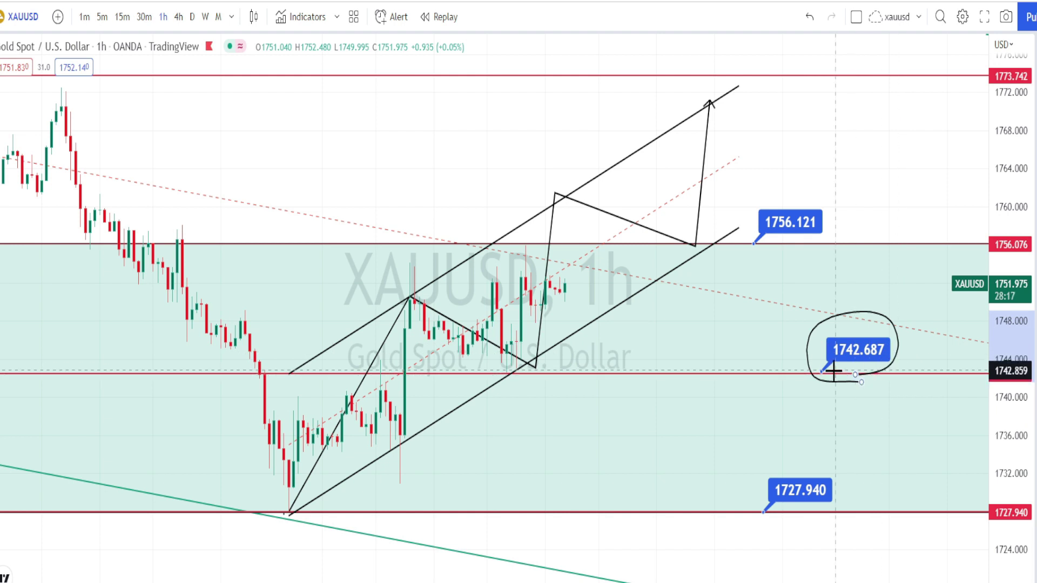
pyautogui.moveTo(535, 373)
pyautogui.mouseDown()
pyautogui.moveTo(551, 475)
pyautogui.moveTo(560, 431)
pyautogui.mouseUp()
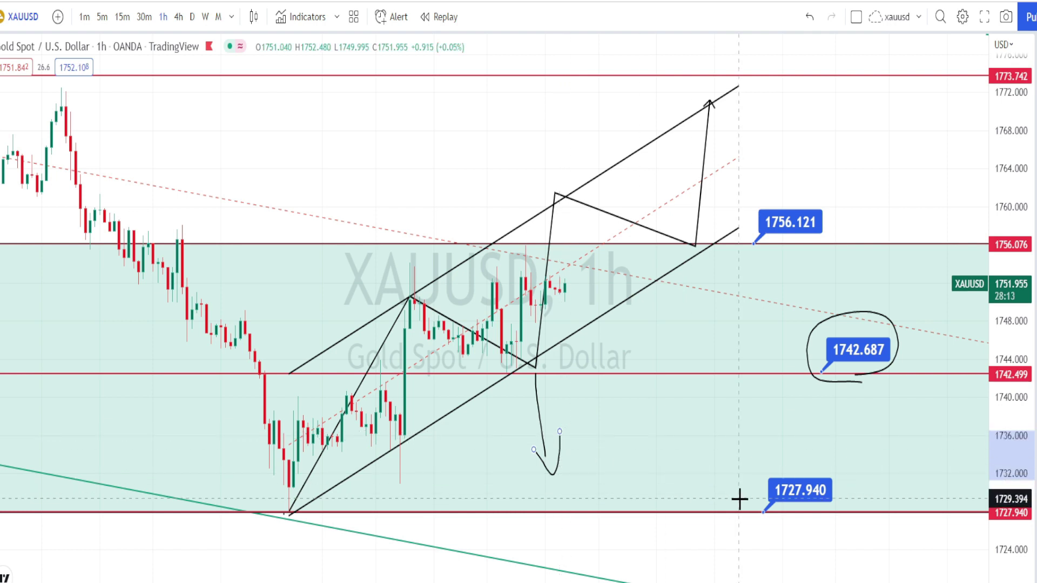
pyautogui.moveTo(805, 523)
pyautogui.mouseDown()
pyautogui.moveTo(741, 488)
pyautogui.moveTo(854, 477)
pyautogui.moveTo(816, 515)
pyautogui.mouseUp()
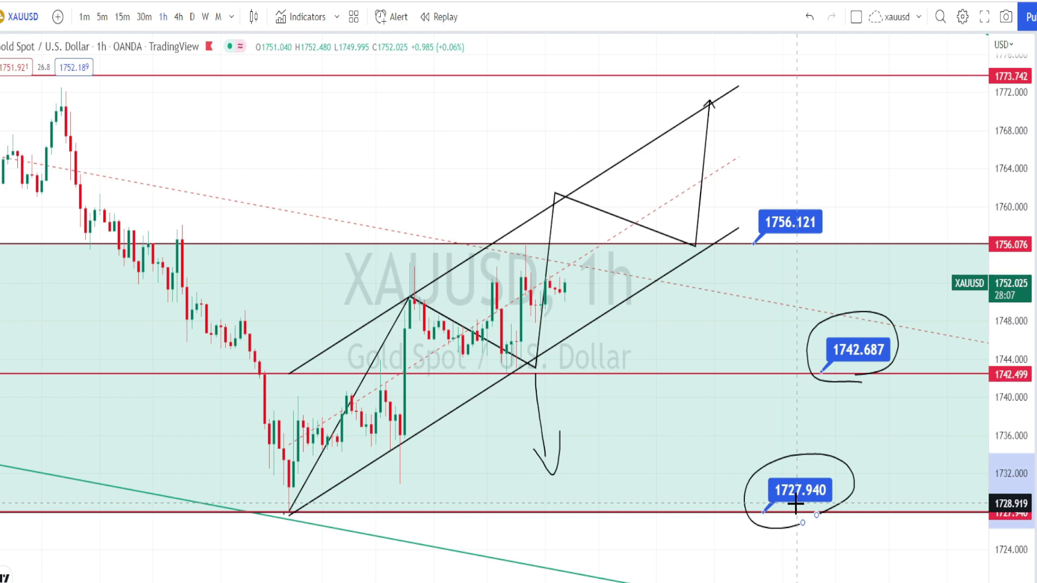
pyautogui.moveTo(589, 514)
pyautogui.mouseDown()
pyautogui.moveTo(598, 556)
pyautogui.moveTo(608, 542)
pyautogui.mouseUp()
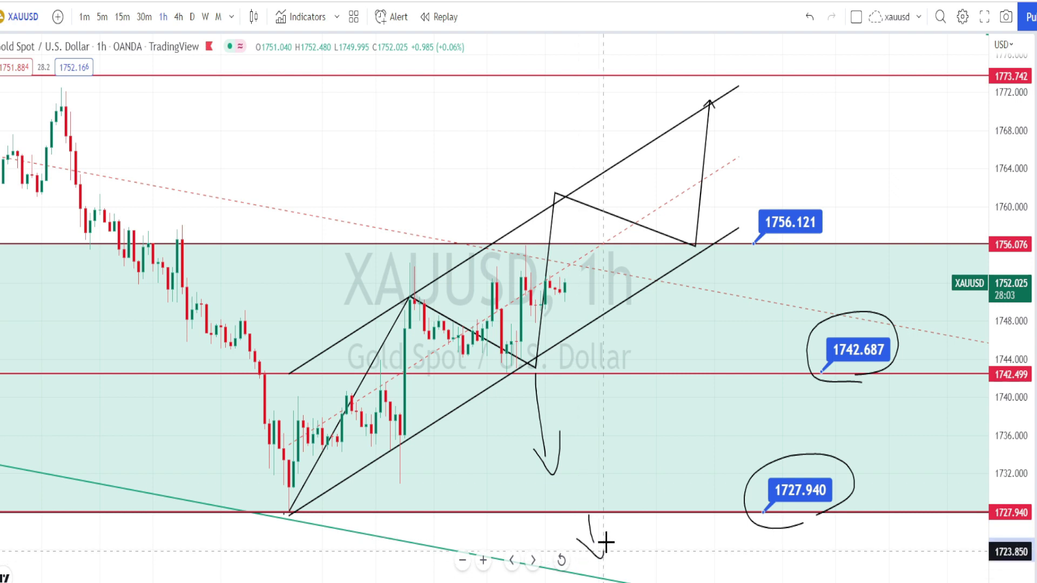
pyautogui.moveTo(1017, 354); pyautogui.dragTo(1000, 465)
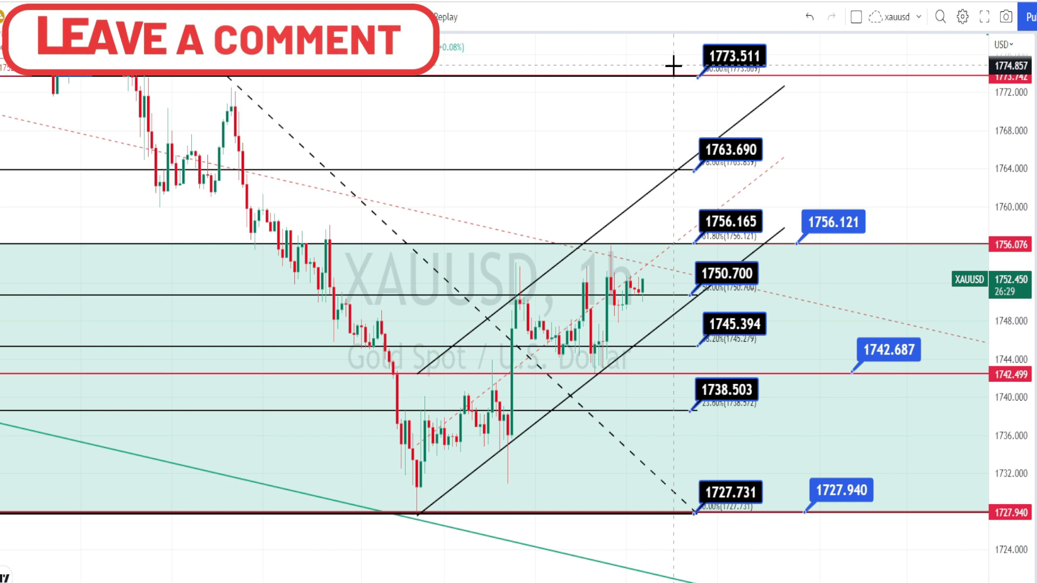
# - Span a Fib retracement from the 1773 high down to about 1728, redrawn beside the price labels
pyautogui.moveTo(673, 66); pyautogui.dragTo(676, 502)
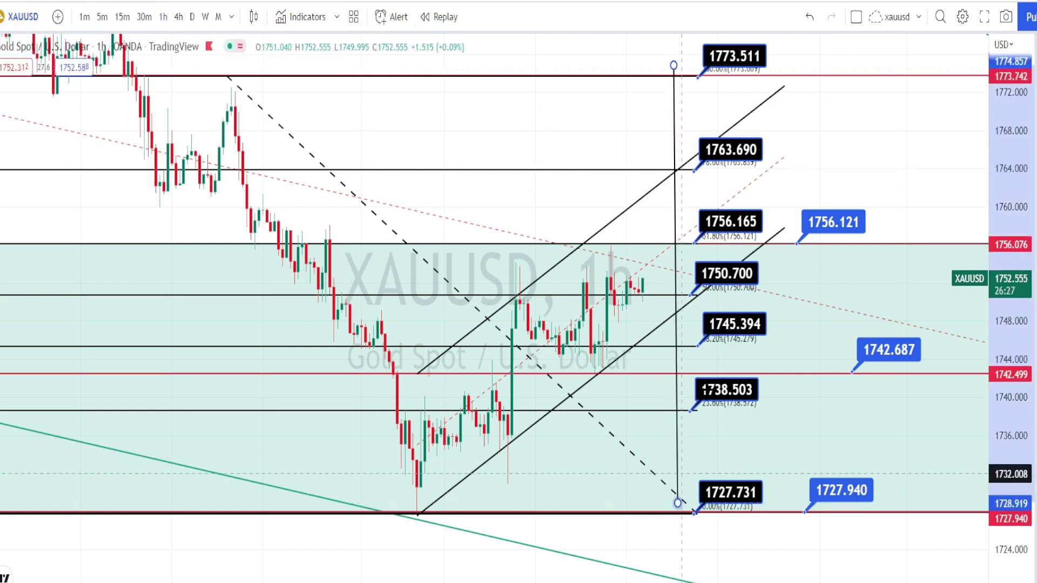
pyautogui.moveTo(781, 58); pyautogui.dragTo(777, 506)
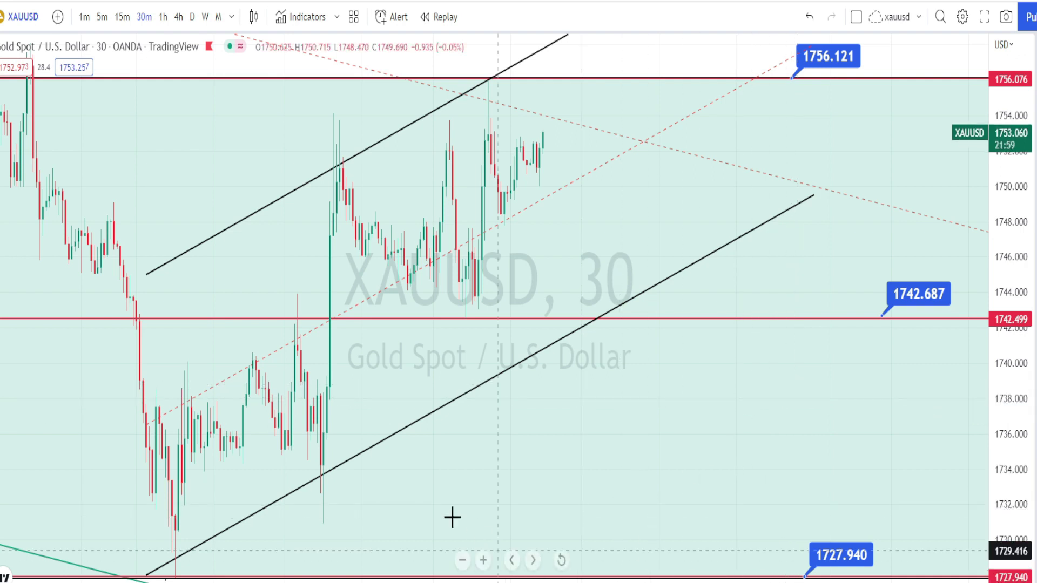
# - Draw a trend line from the 1734 low to 1756, a path through swings 1751, 1743, 1756, 1748, 1756, and an upward arrow
pyautogui.click(323, 474)
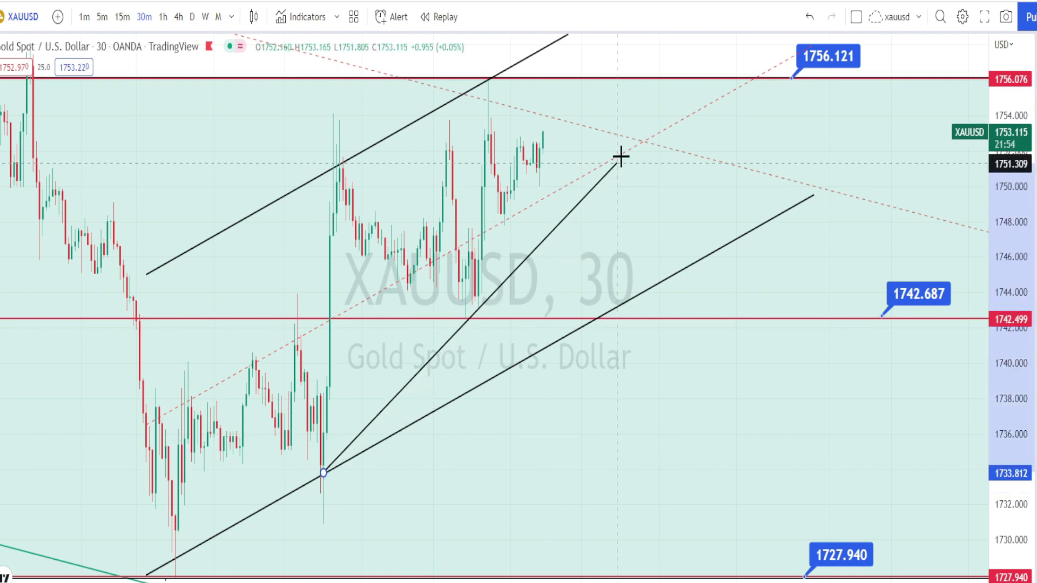
pyautogui.click(667, 88)
pyautogui.click(322, 473)
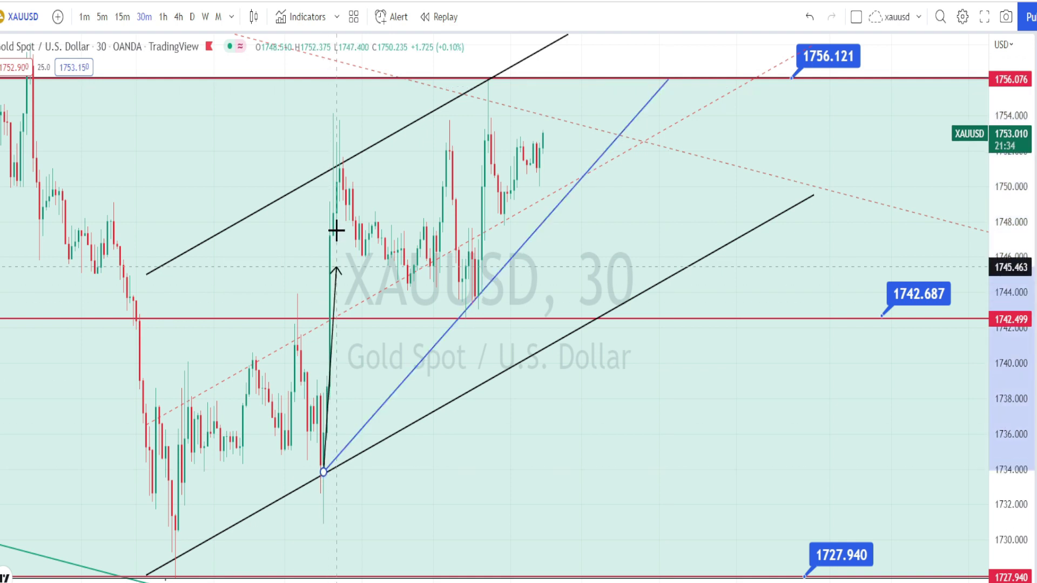
pyautogui.click(343, 162)
pyautogui.click(478, 304)
pyautogui.click(490, 77)
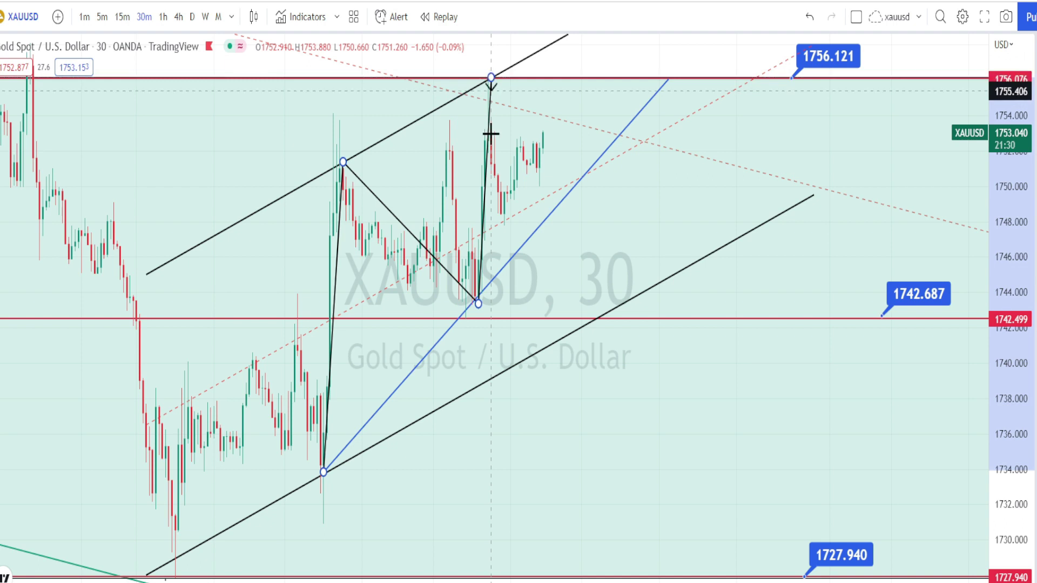
pyautogui.click(543, 226)
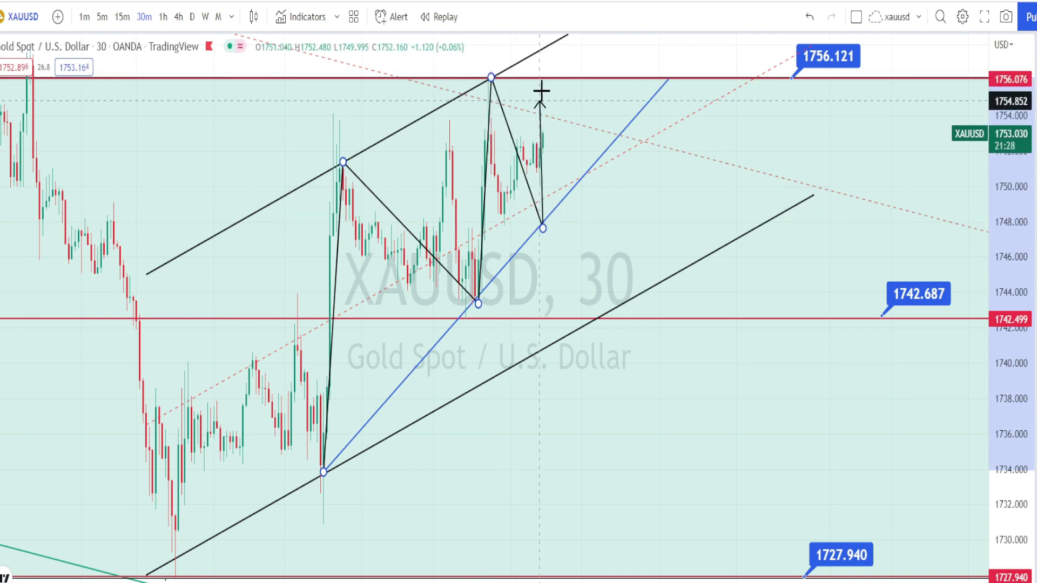
pyautogui.click(547, 77)
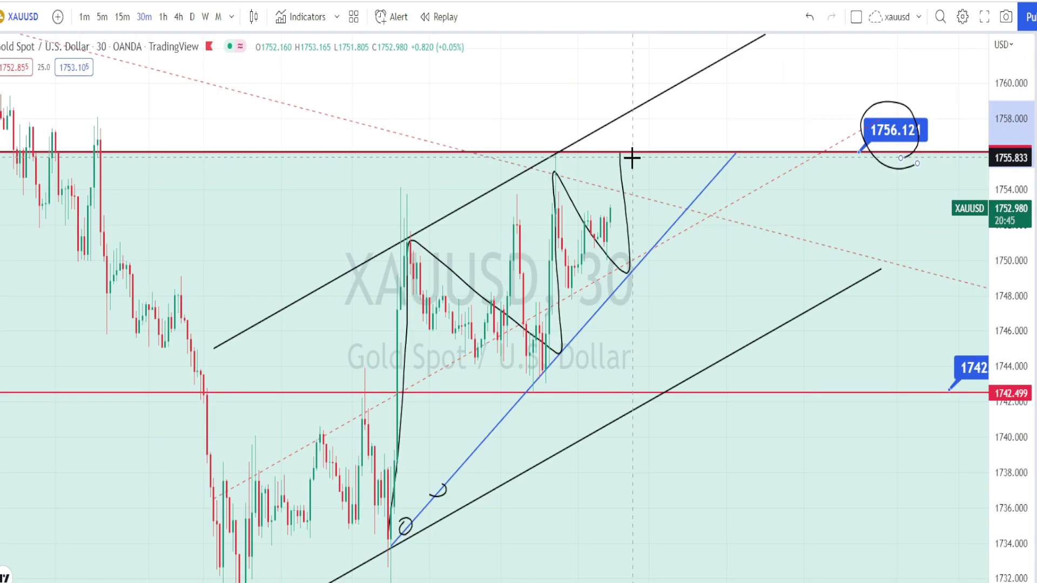
pyautogui.moveTo(632, 153)
pyautogui.mouseDown()
pyautogui.moveTo(633, 111)
pyautogui.moveTo(663, 142)
pyautogui.mouseUp()
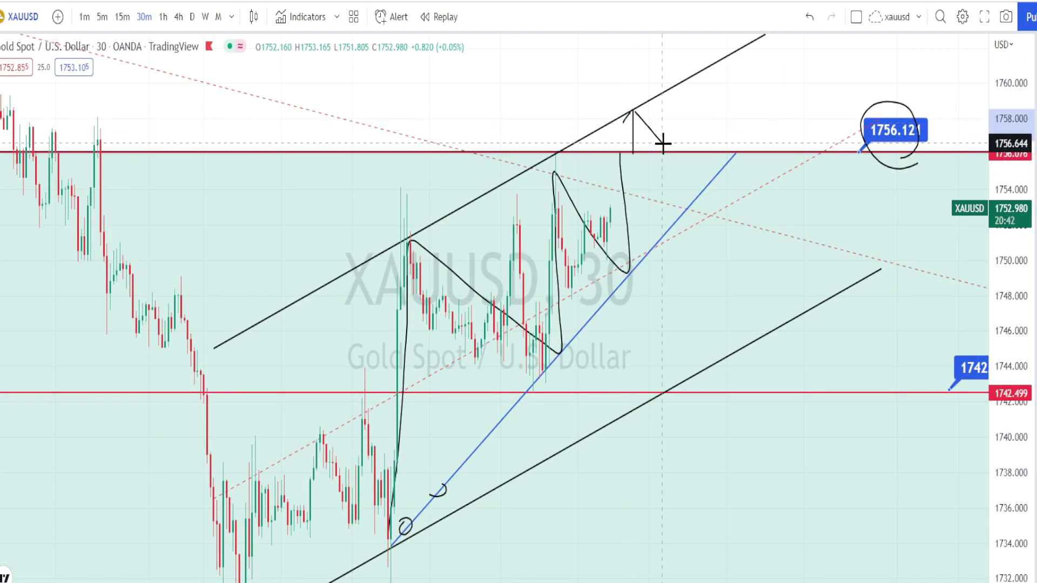
# - Underline the 1756.121 label and mark loops near the blue trend line
pyautogui.click(868, 152)
pyautogui.click(911, 142)
pyautogui.click(913, 154)
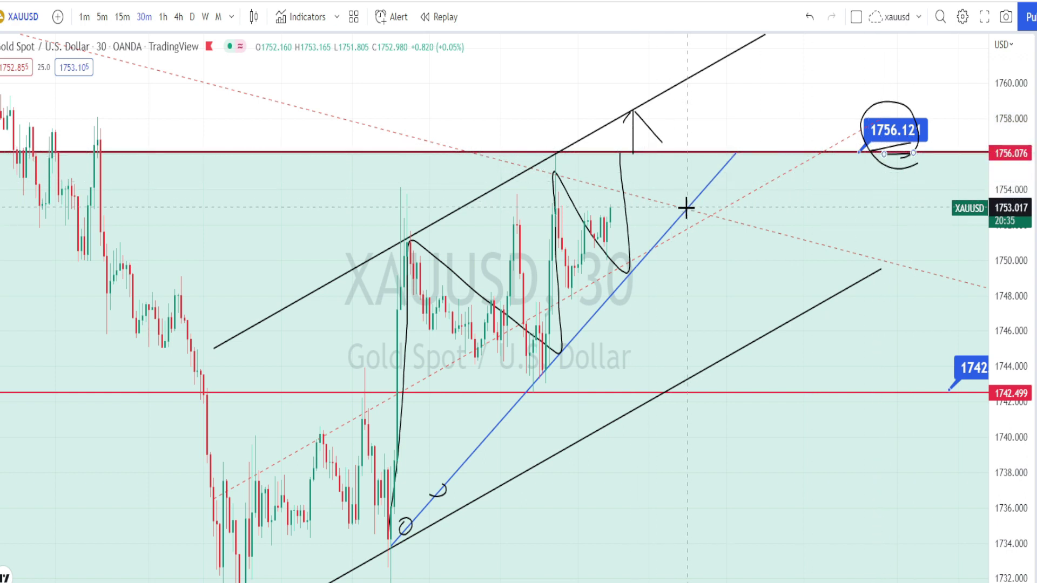
pyautogui.moveTo(697, 212); pyautogui.dragTo(686, 201)
pyautogui.moveTo(653, 238)
pyautogui.mouseDown()
pyautogui.moveTo(672, 230)
pyautogui.moveTo(639, 238)
pyautogui.moveTo(653, 255)
pyautogui.moveTo(642, 255)
pyautogui.moveTo(706, 365)
pyautogui.moveTo(692, 366)
pyautogui.moveTo(702, 370)
pyautogui.moveTo(713, 346)
pyautogui.mouseUp()
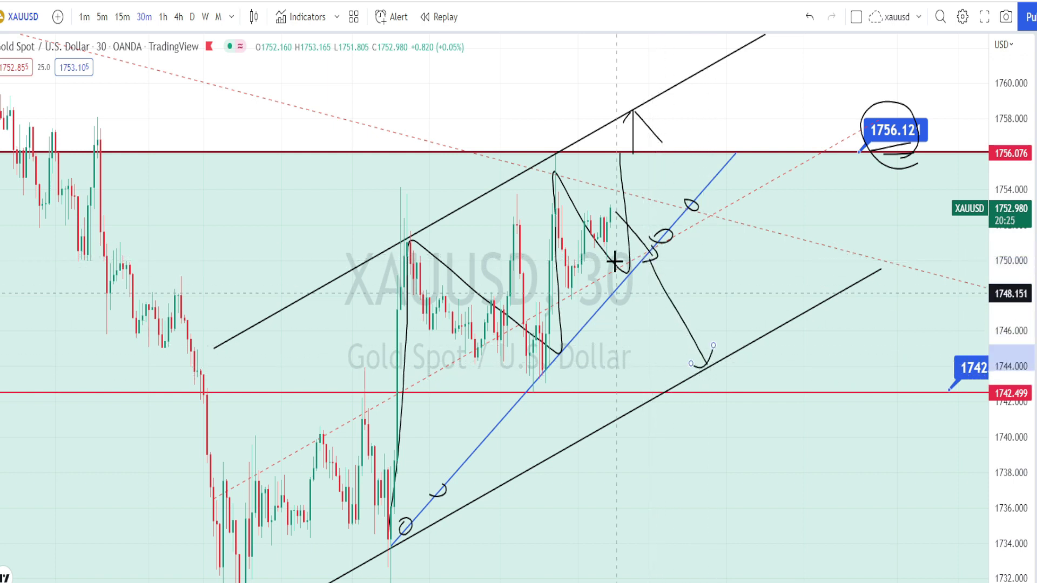
# - Sketch rising scenario strokes along the channel, circle 1756.121, and trace a path via 1748 above 1756
pyautogui.moveTo(571, 486)
pyautogui.mouseDown()
pyautogui.moveTo(642, 445)
pyautogui.moveTo(653, 466)
pyautogui.mouseUp()
pyautogui.moveTo(426, 200)
pyautogui.mouseDown()
pyautogui.moveTo(490, 165)
pyautogui.moveTo(482, 180)
pyautogui.mouseUp()
pyautogui.moveTo(620, 370); pyautogui.dragTo(733, 278)
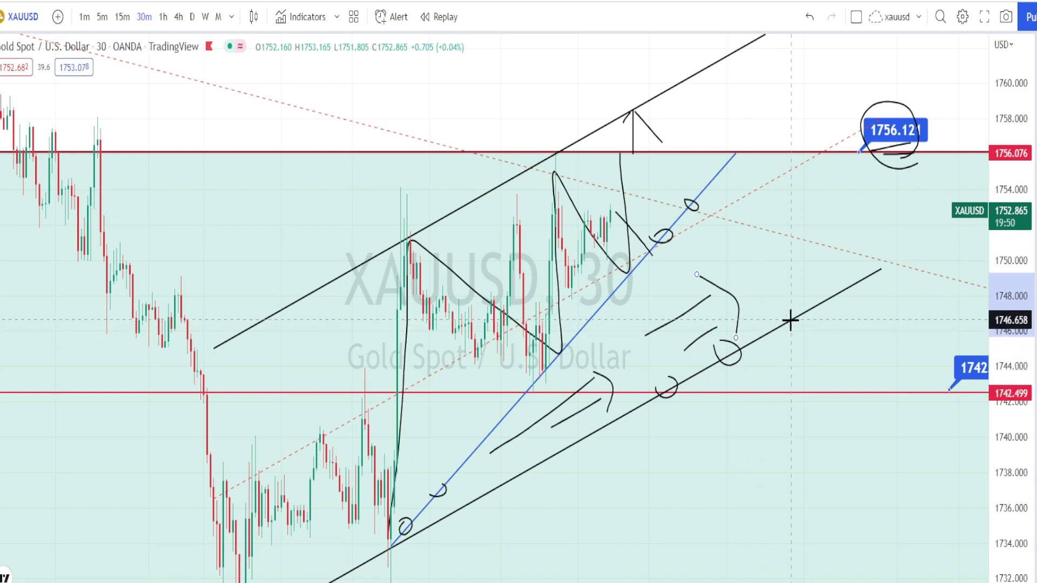
pyautogui.moveTo(792, 324)
pyautogui.mouseDown()
pyautogui.moveTo(796, 379)
pyautogui.moveTo(804, 350)
pyautogui.mouseUp()
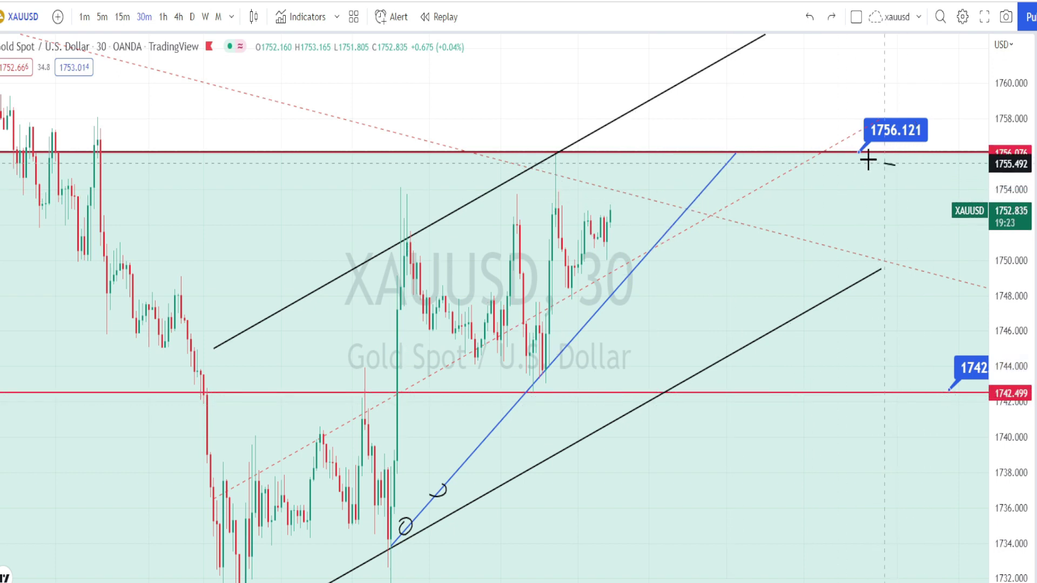
pyautogui.moveTo(869, 160)
pyautogui.mouseDown()
pyautogui.moveTo(921, 109)
pyautogui.moveTo(880, 162)
pyautogui.mouseUp()
pyautogui.moveTo(555, 161)
pyautogui.mouseDown()
pyautogui.moveTo(588, 303)
pyautogui.moveTo(597, 143)
pyautogui.moveTo(624, 151)
pyautogui.moveTo(672, 222)
pyautogui.moveTo(688, 81)
pyautogui.moveTo(722, 138)
pyautogui.moveTo(745, 127)
pyautogui.moveTo(747, 56)
pyautogui.mouseUp()
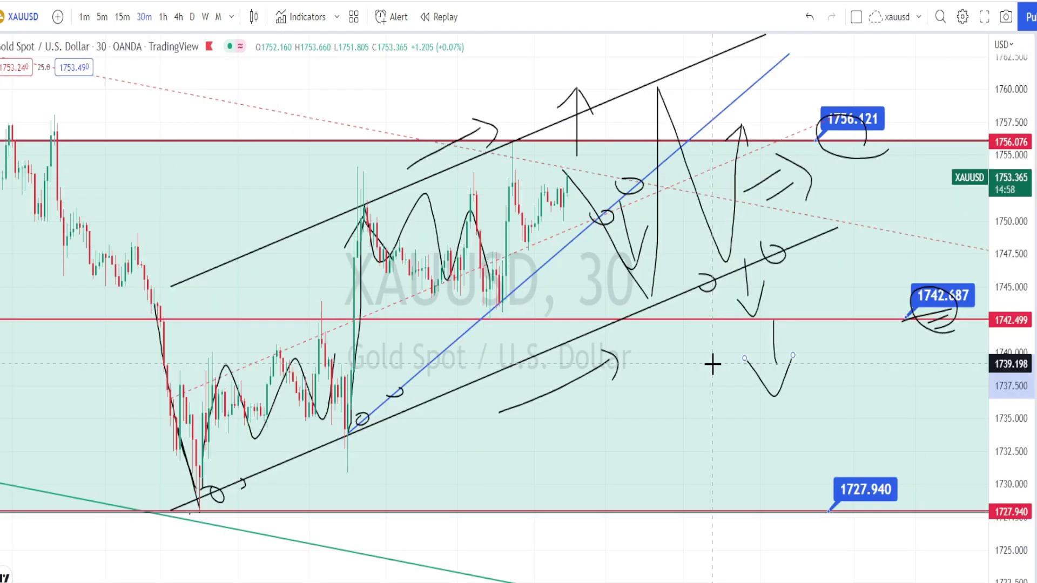
# - Undo the last stroke and draw two steep blue lines from about 1760.8 down to about 1728.6
pyautogui.click(810, 17)
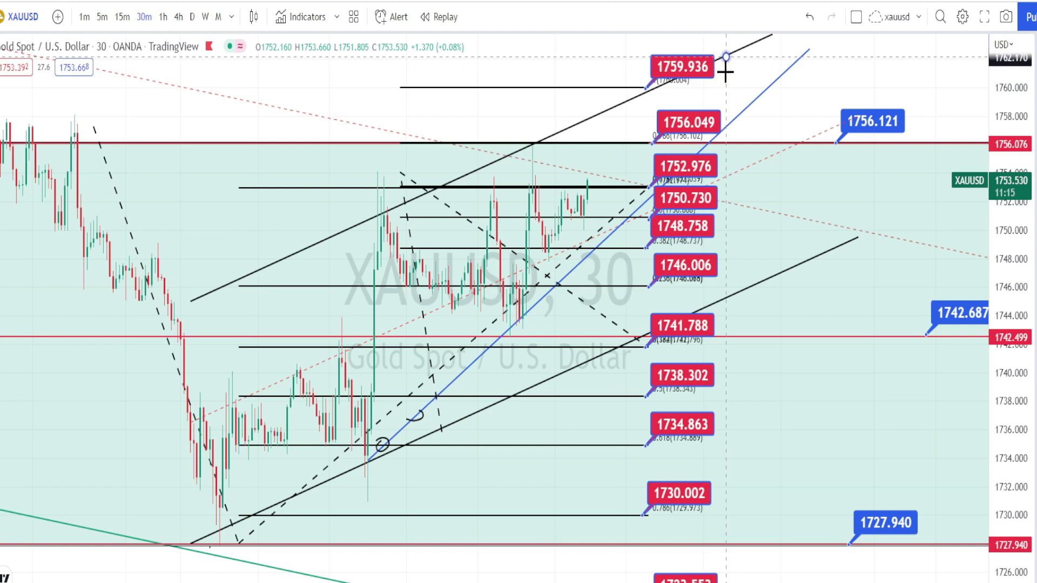
pyautogui.moveTo(725, 72)
pyautogui.mouseDown()
pyautogui.moveTo(731, 387)
pyautogui.moveTo(716, 536)
pyautogui.mouseUp()
pyautogui.moveTo(632, 76); pyautogui.dragTo(627, 539)
# - Finish the blue line at 1728.4, sketch a path toward 1759 and a drop to 1752, then switch to 5m
pyautogui.click(370, 459)
pyautogui.moveTo(375, 305)
pyautogui.mouseDown()
pyautogui.moveTo(384, 206)
pyautogui.moveTo(435, 259)
pyautogui.moveTo(511, 311)
pyautogui.moveTo(537, 143)
pyautogui.moveTo(630, 221)
pyautogui.moveTo(621, 94)
pyautogui.moveTo(696, 147)
pyautogui.moveTo(687, 36)
pyautogui.moveTo(680, 48)
pyautogui.mouseUp()
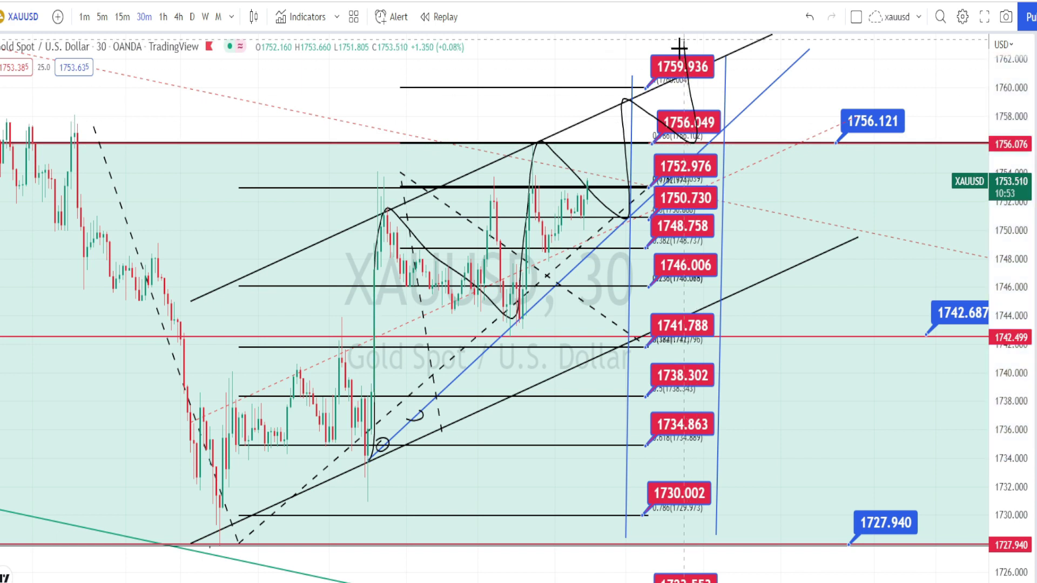
pyautogui.moveTo(747, 114)
pyautogui.mouseDown()
pyautogui.moveTo(768, 209)
pyautogui.moveTo(779, 183)
pyautogui.mouseUp()
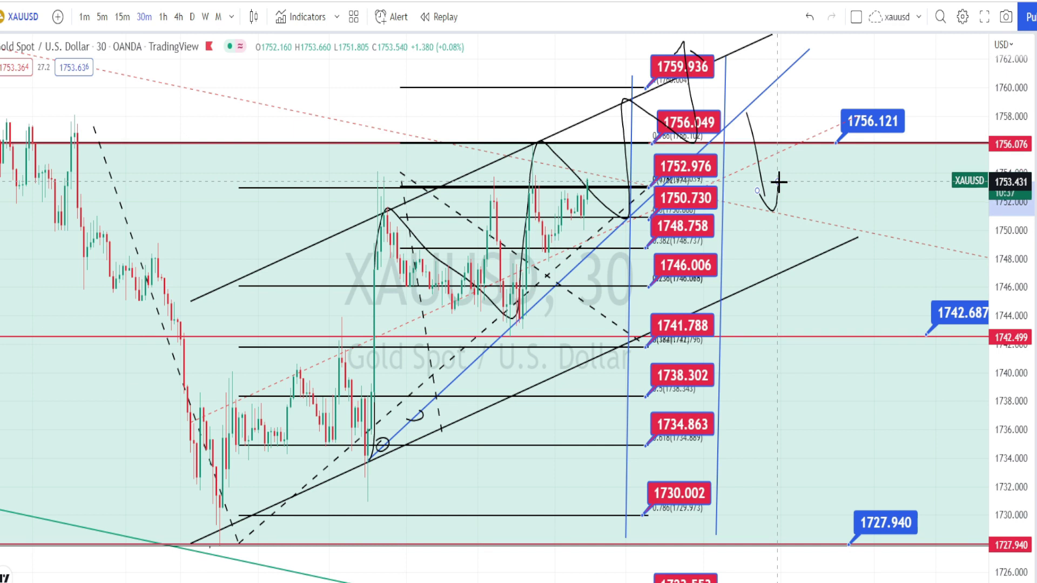
pyautogui.press('5')
pyautogui.press('Return')
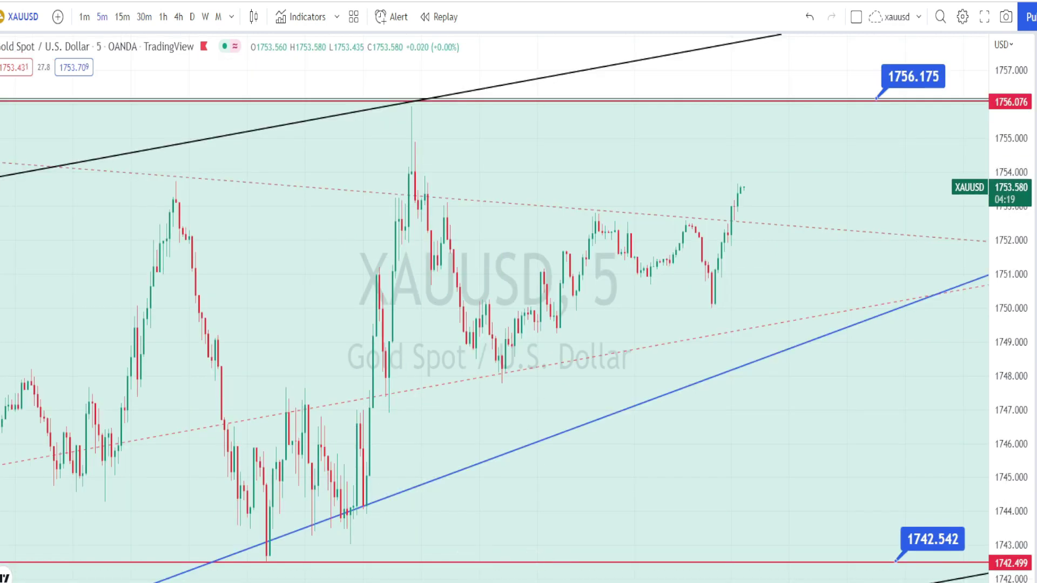
# - Draw the triangle's rising side from the 1747 low and falling side from the 1754 peak, converging near 1752
pyautogui.click(385, 413)
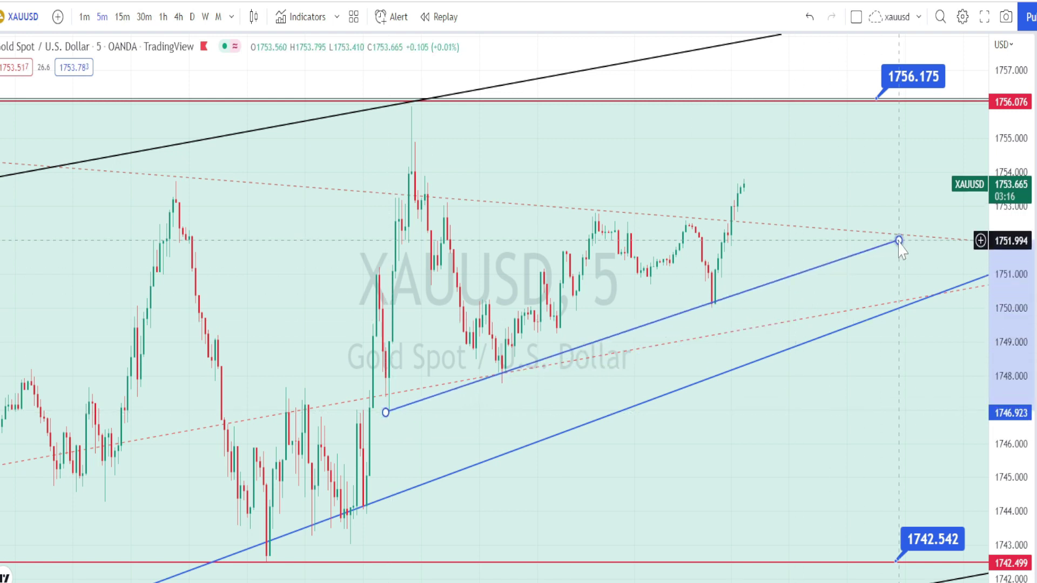
pyautogui.click(898, 241)
pyautogui.click(425, 193)
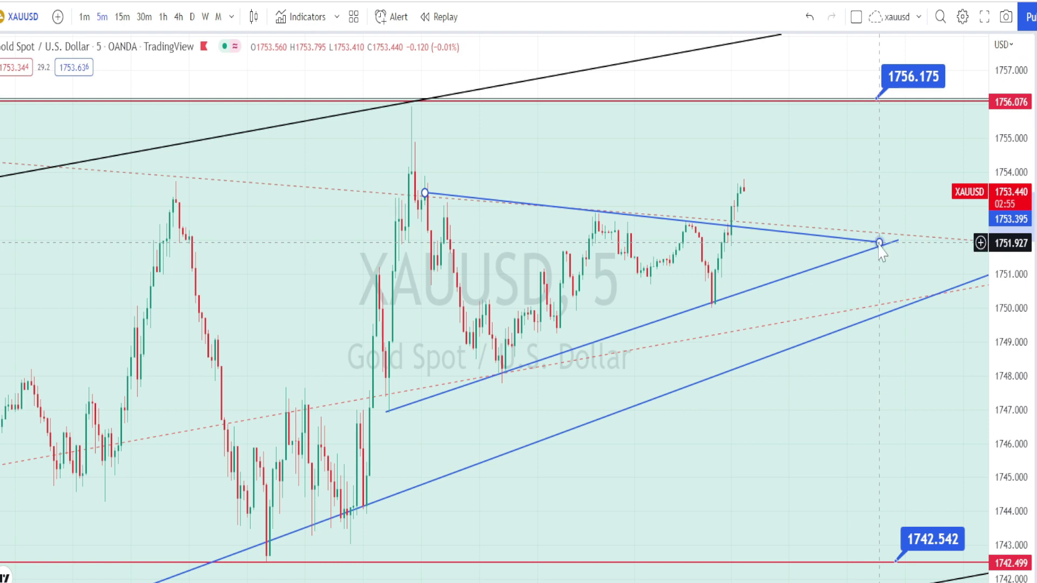
pyautogui.click(879, 242)
# - Trace a wavy path through the triangle swings, circle the breakout point and add a point at the latest peak
pyautogui.moveTo(500, 365)
pyautogui.mouseDown()
pyautogui.moveTo(578, 234)
pyautogui.moveTo(697, 327)
pyautogui.moveTo(736, 246)
pyautogui.moveTo(685, 220)
pyautogui.moveTo(699, 296)
pyautogui.moveTo(724, 232)
pyautogui.moveTo(740, 282)
pyautogui.mouseUp()
pyautogui.moveTo(729, 218)
pyautogui.mouseDown()
pyautogui.moveTo(726, 238)
pyautogui.moveTo(722, 223)
pyautogui.mouseUp()
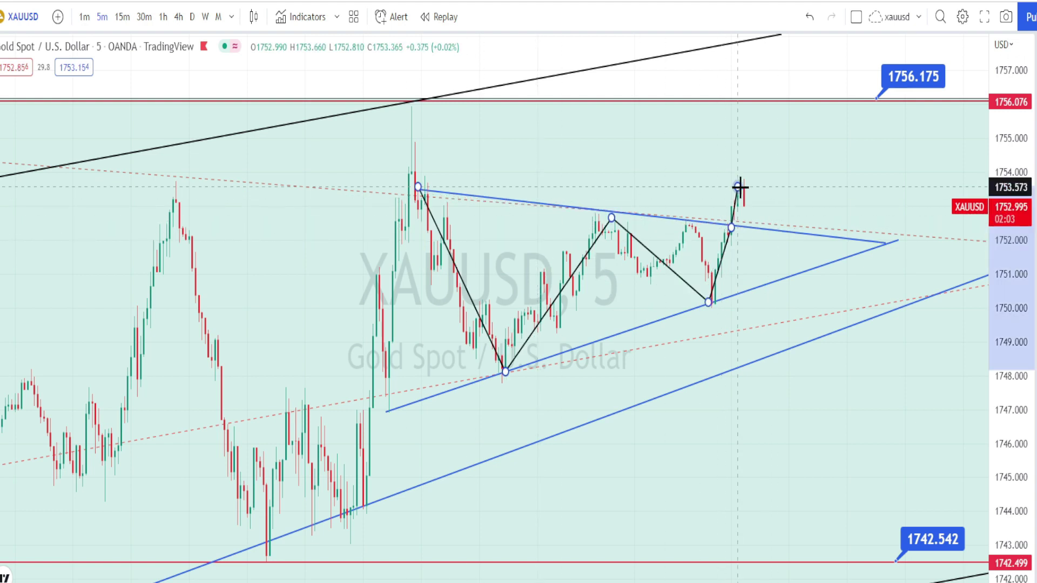
pyautogui.click(738, 187)
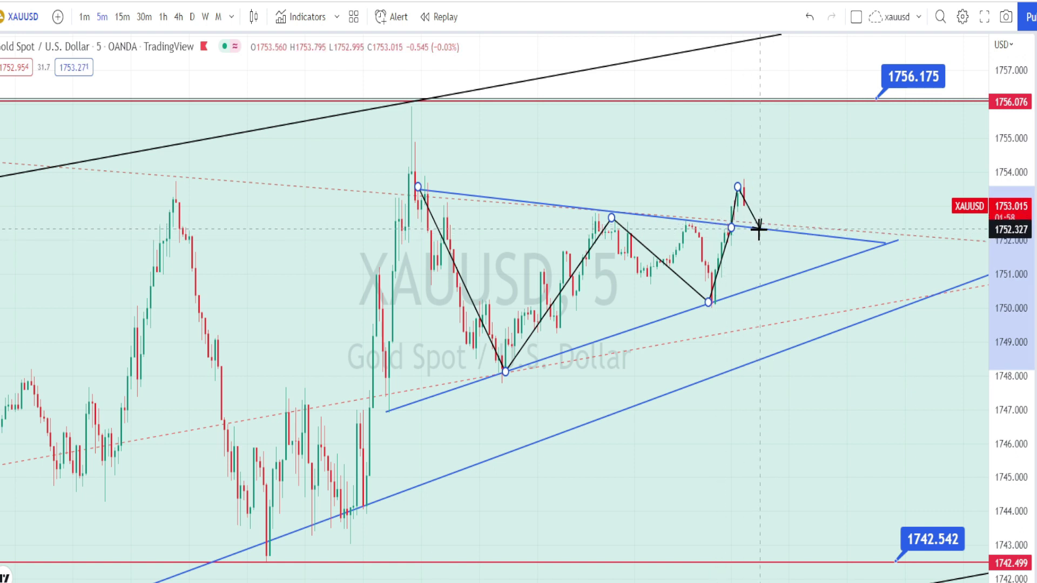
# - Extend the path to 1756, circle the 1756.175 label, and sketch an arrowhead and a pullback to the triangle
pyautogui.click(759, 229)
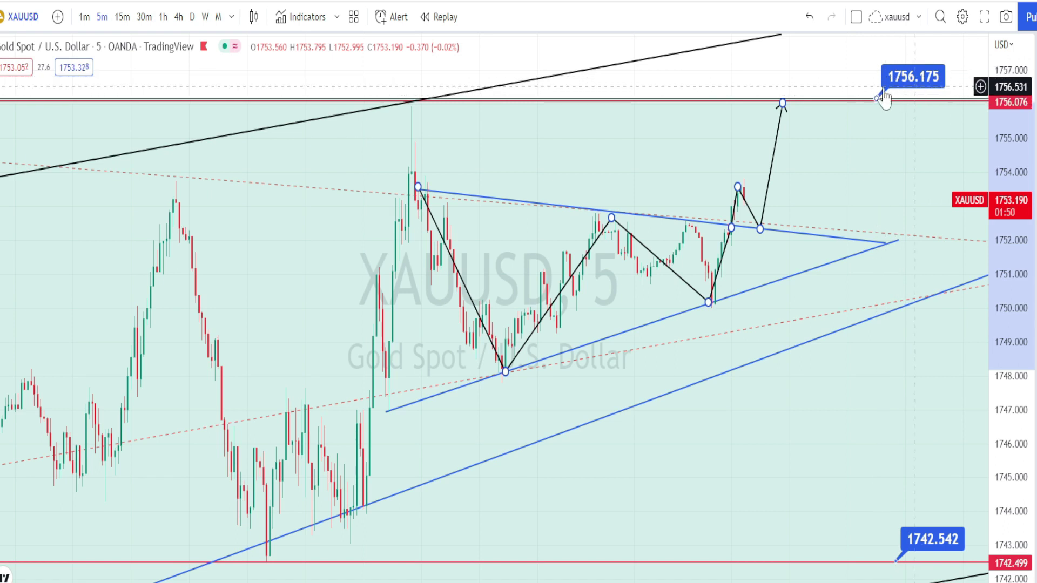
pyautogui.click(959, 104)
pyautogui.moveTo(872, 100)
pyautogui.mouseDown()
pyautogui.moveTo(918, 54)
pyautogui.moveTo(931, 86)
pyautogui.moveTo(907, 107)
pyautogui.mouseUp()
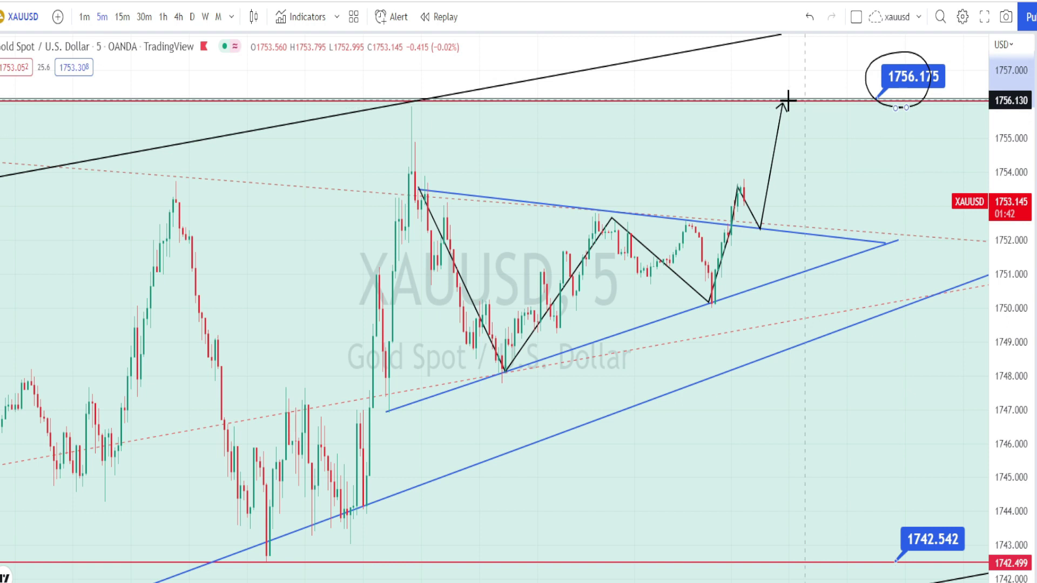
pyautogui.moveTo(773, 82)
pyautogui.mouseDown()
pyautogui.moveTo(783, 70)
pyautogui.moveTo(815, 92)
pyautogui.mouseUp()
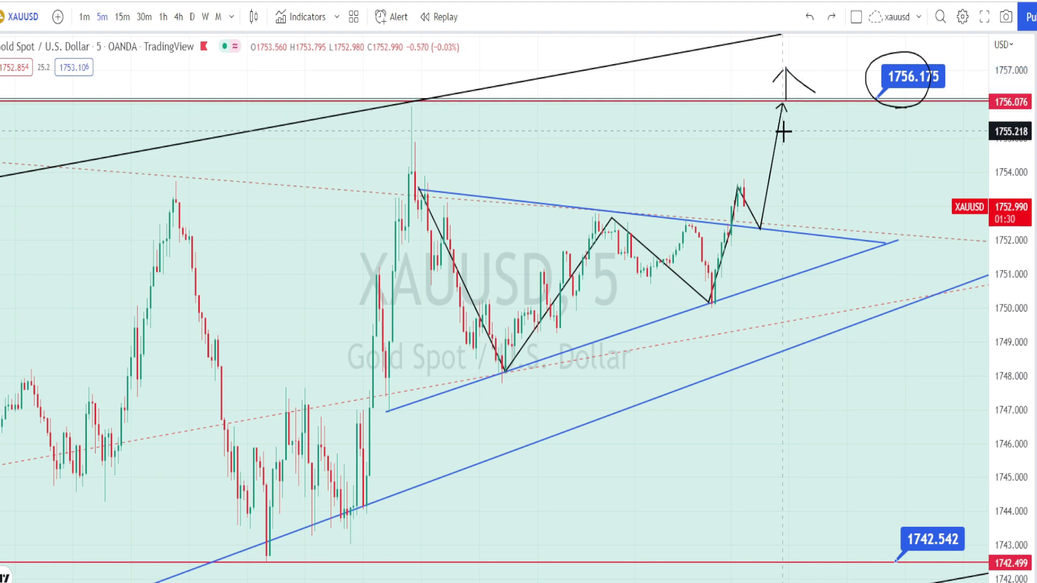
pyautogui.moveTo(783, 111)
pyautogui.mouseDown()
pyautogui.moveTo(819, 245)
pyautogui.moveTo(825, 217)
pyautogui.mouseUp()
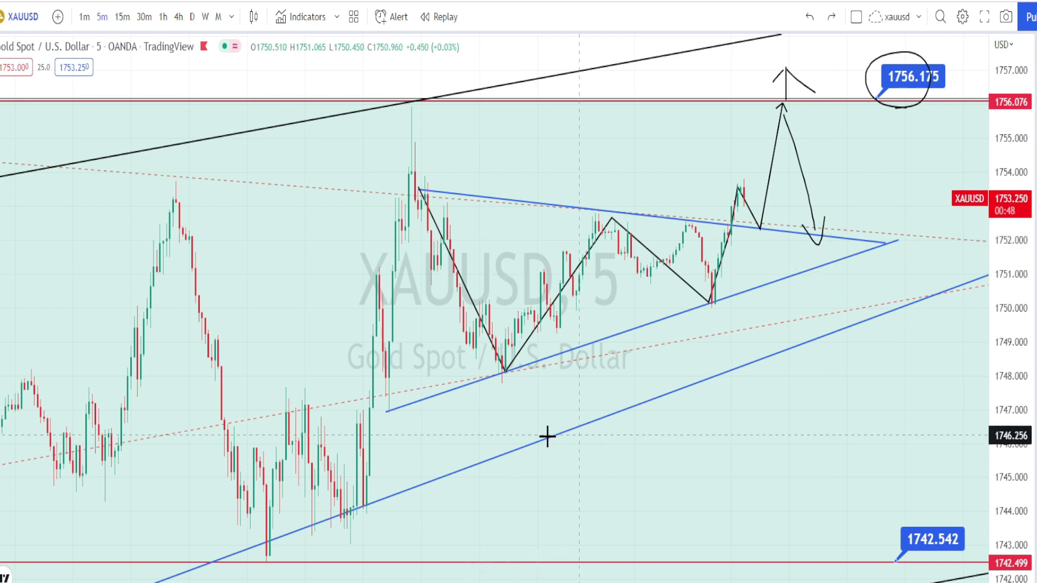
# - Mark three loops on the lower blue trend line and sketch another rising arc
pyautogui.moveTo(517, 438)
pyautogui.mouseDown()
pyautogui.moveTo(535, 452)
pyautogui.moveTo(531, 434)
pyautogui.mouseUp()
pyautogui.moveTo(595, 414)
pyautogui.mouseDown()
pyautogui.moveTo(610, 427)
pyautogui.moveTo(607, 417)
pyautogui.mouseUp()
pyautogui.moveTo(679, 379)
pyautogui.mouseDown()
pyautogui.moveTo(731, 376)
pyautogui.moveTo(754, 278)
pyautogui.moveTo(762, 105)
pyautogui.moveTo(836, 343)
pyautogui.moveTo(837, 102)
pyautogui.moveTo(905, 310)
pyautogui.mouseUp()
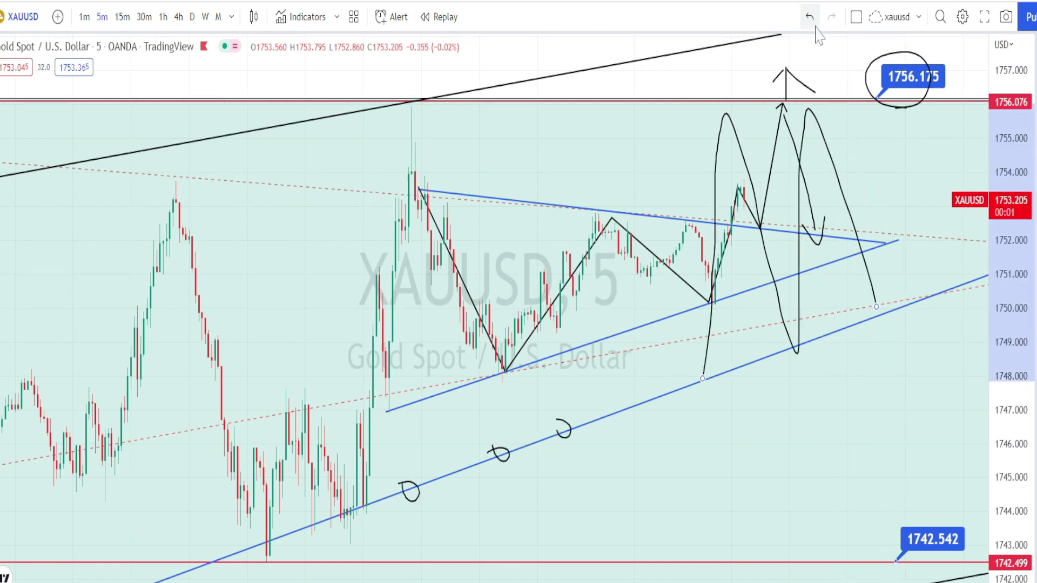
# - Undo the last stroke, draw two steep blue lines down to about 1742.9 and 1743.8, and add a red horizontal line at 1742.520
pyautogui.click(810, 18)
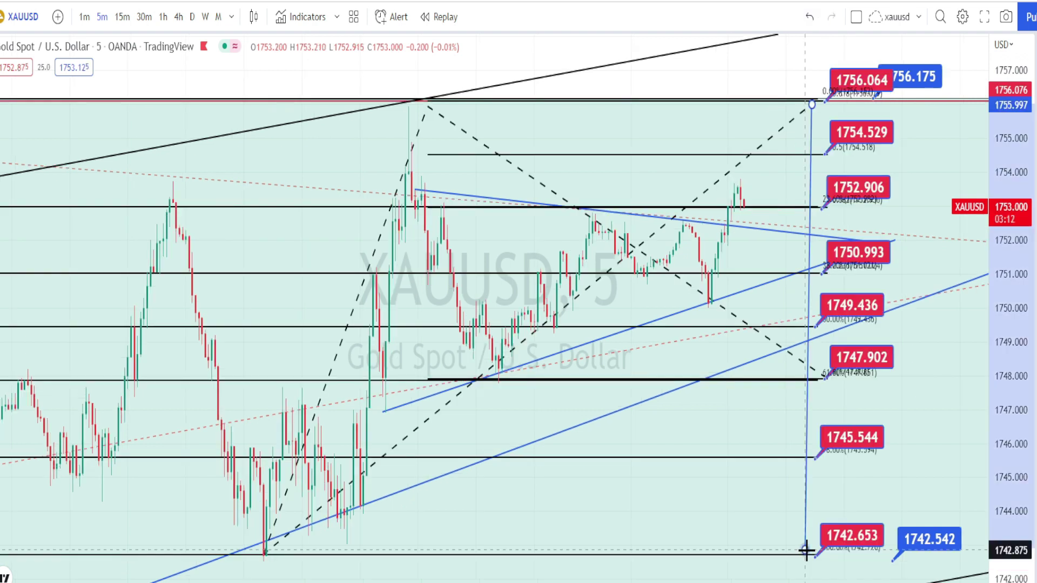
pyautogui.click(806, 551)
pyautogui.click(905, 101)
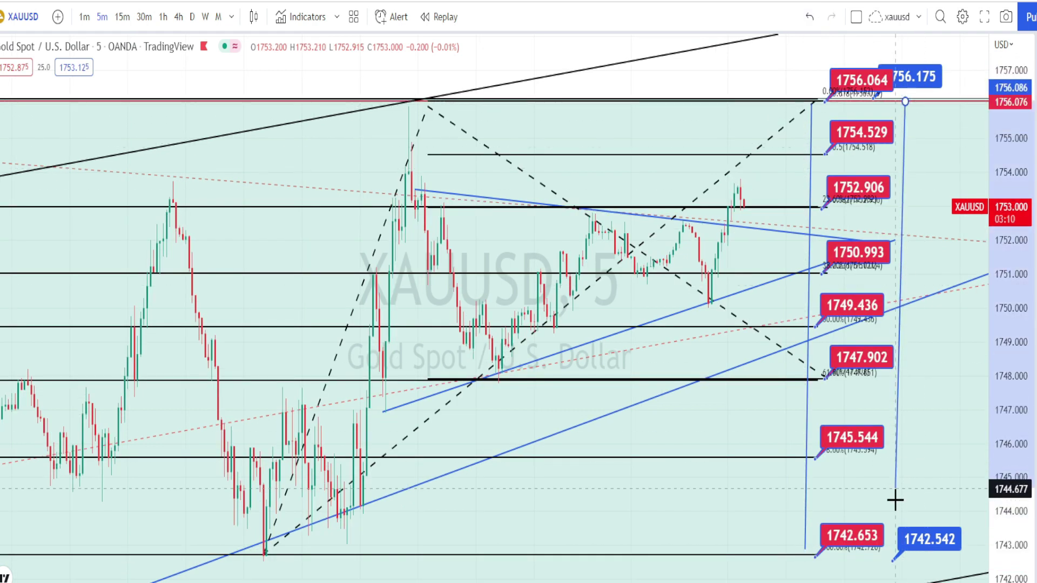
pyautogui.click(895, 518)
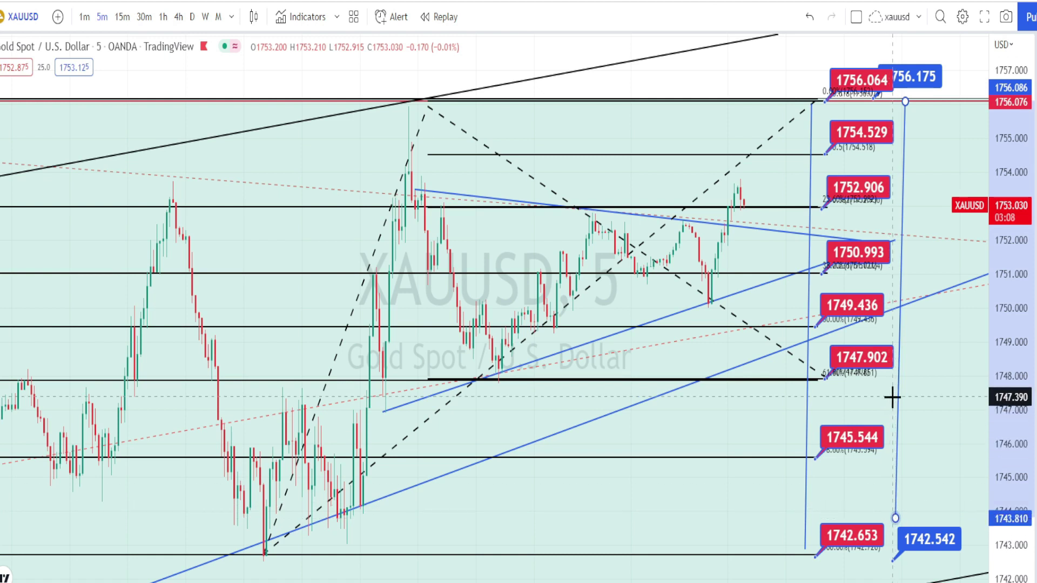
pyautogui.click(490, 562)
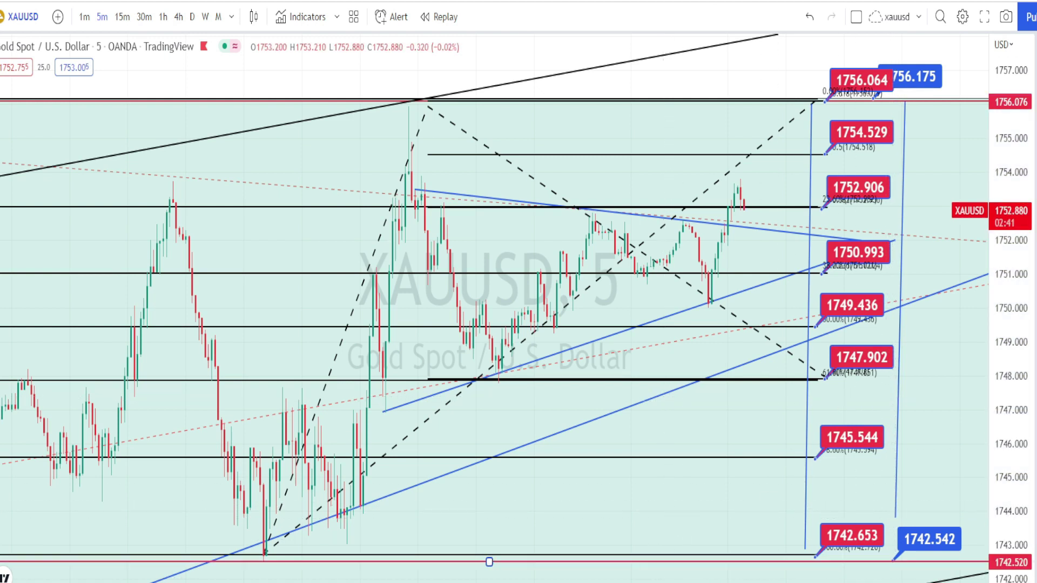